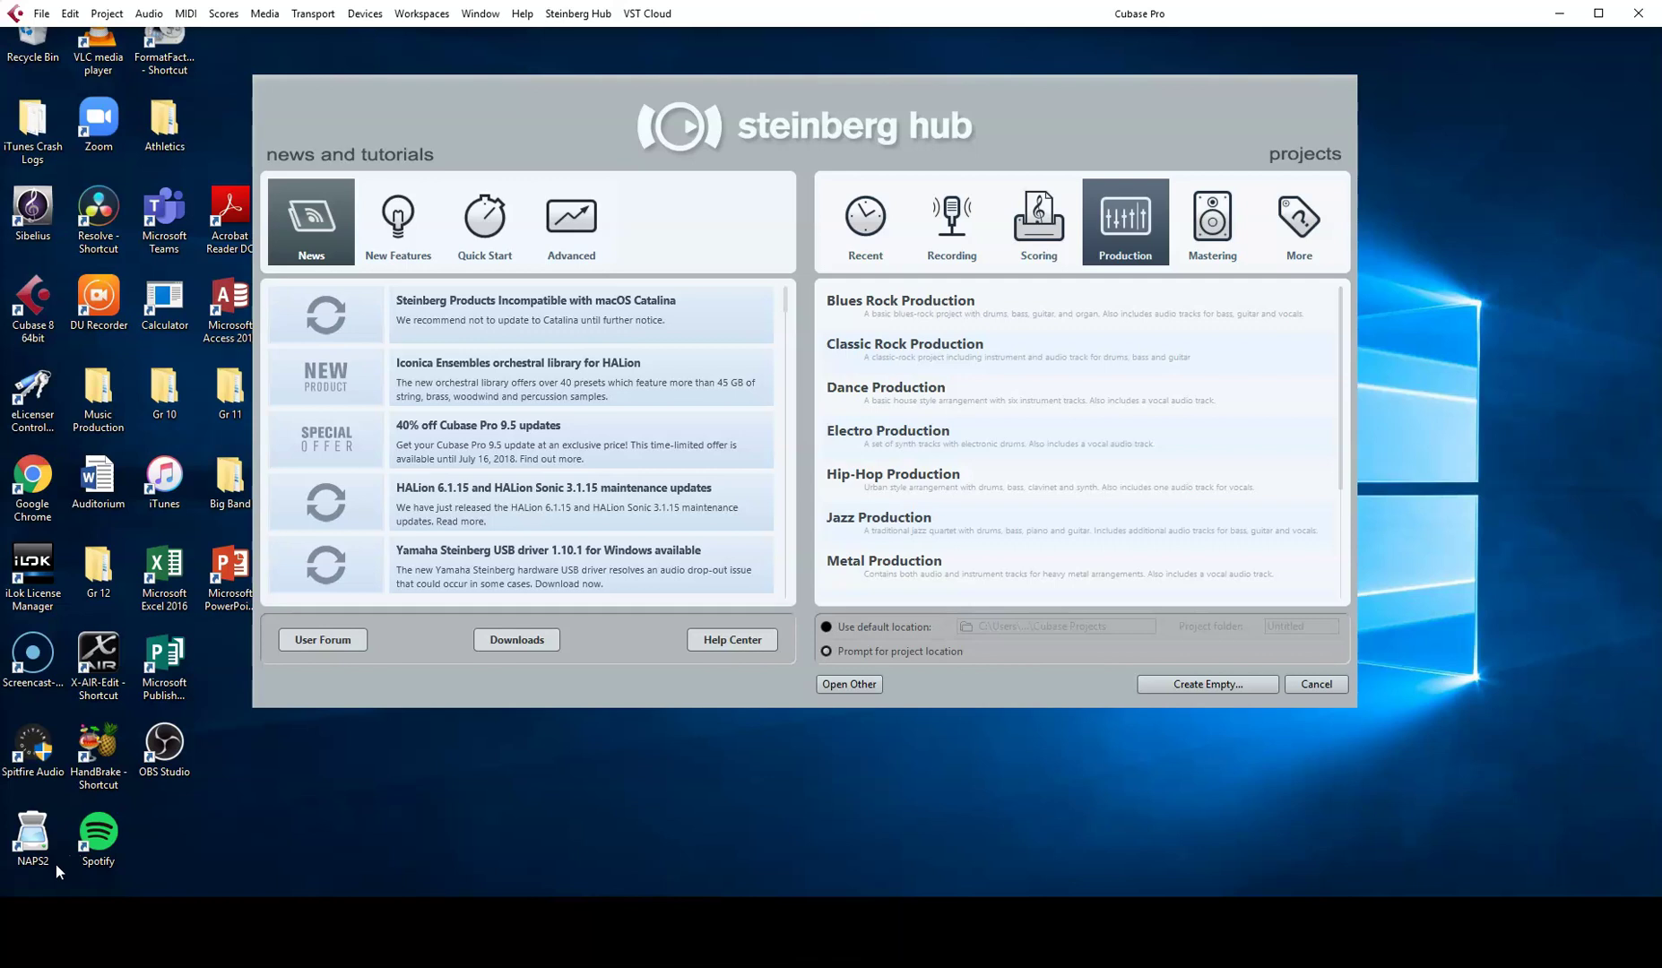
# - Create an empty project with Gr 2 > Loops as its project folder
pyautogui.click(1200, 685)
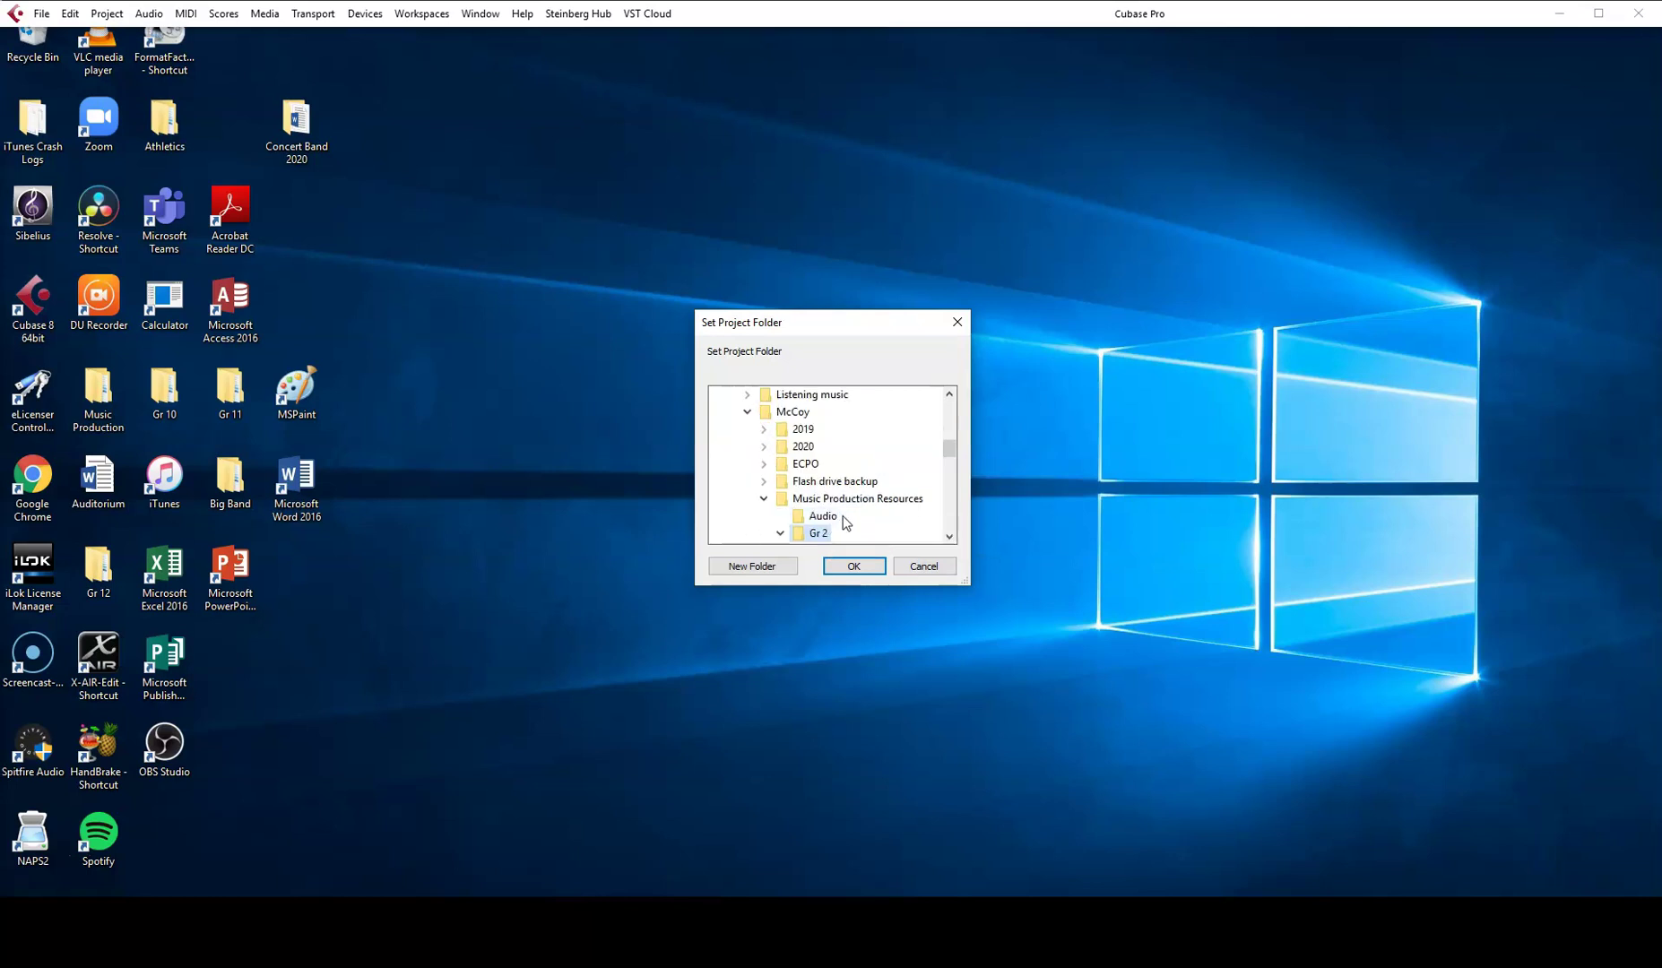
pyautogui.doubleClick(819, 533)
pyautogui.click(840, 501)
pyautogui.click(856, 566)
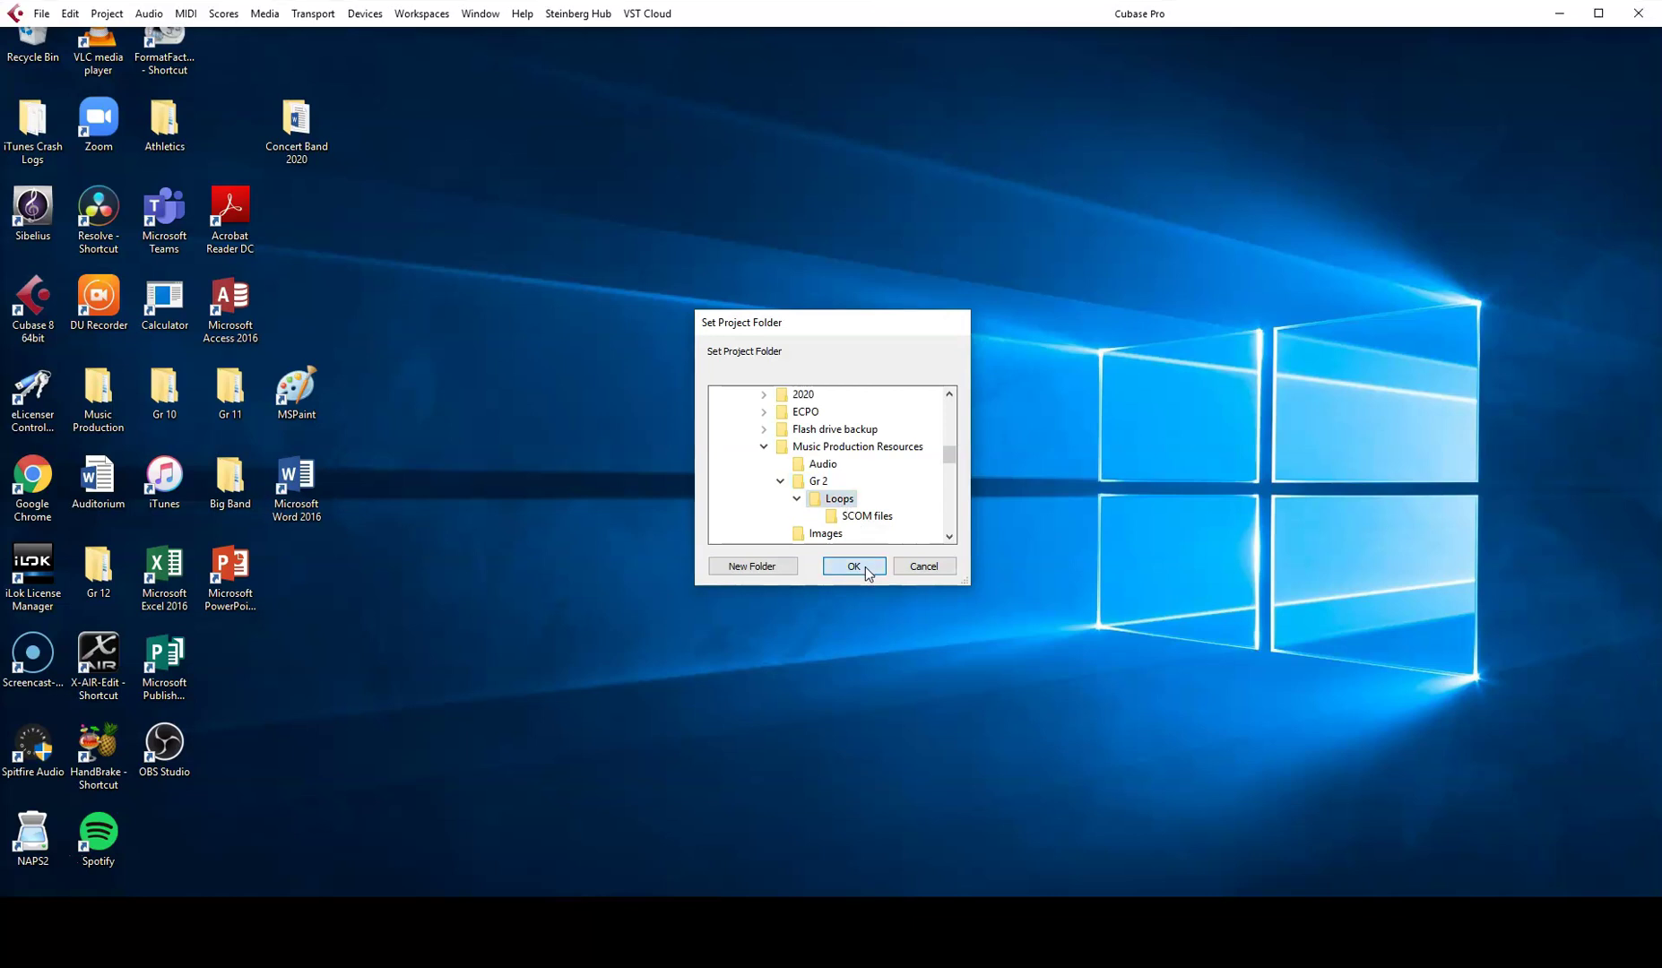
# - Save the project as 'Loops Part 1 new'
pyautogui.hotkey('ctrl', 's')
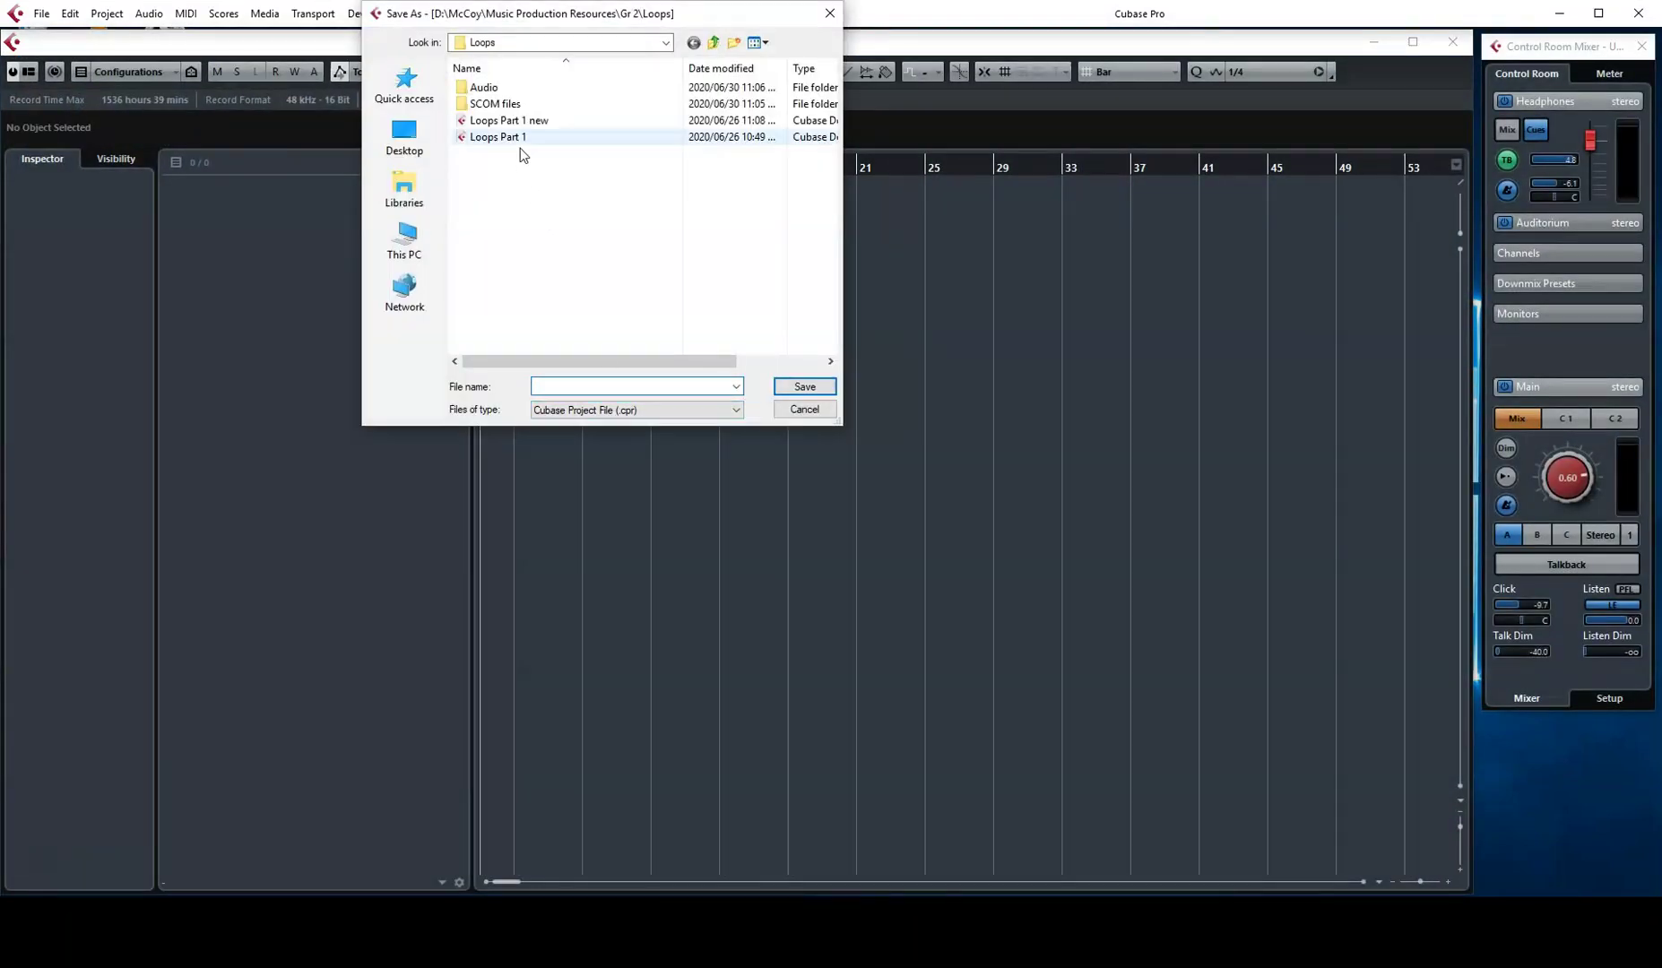
pyautogui.click(510, 121)
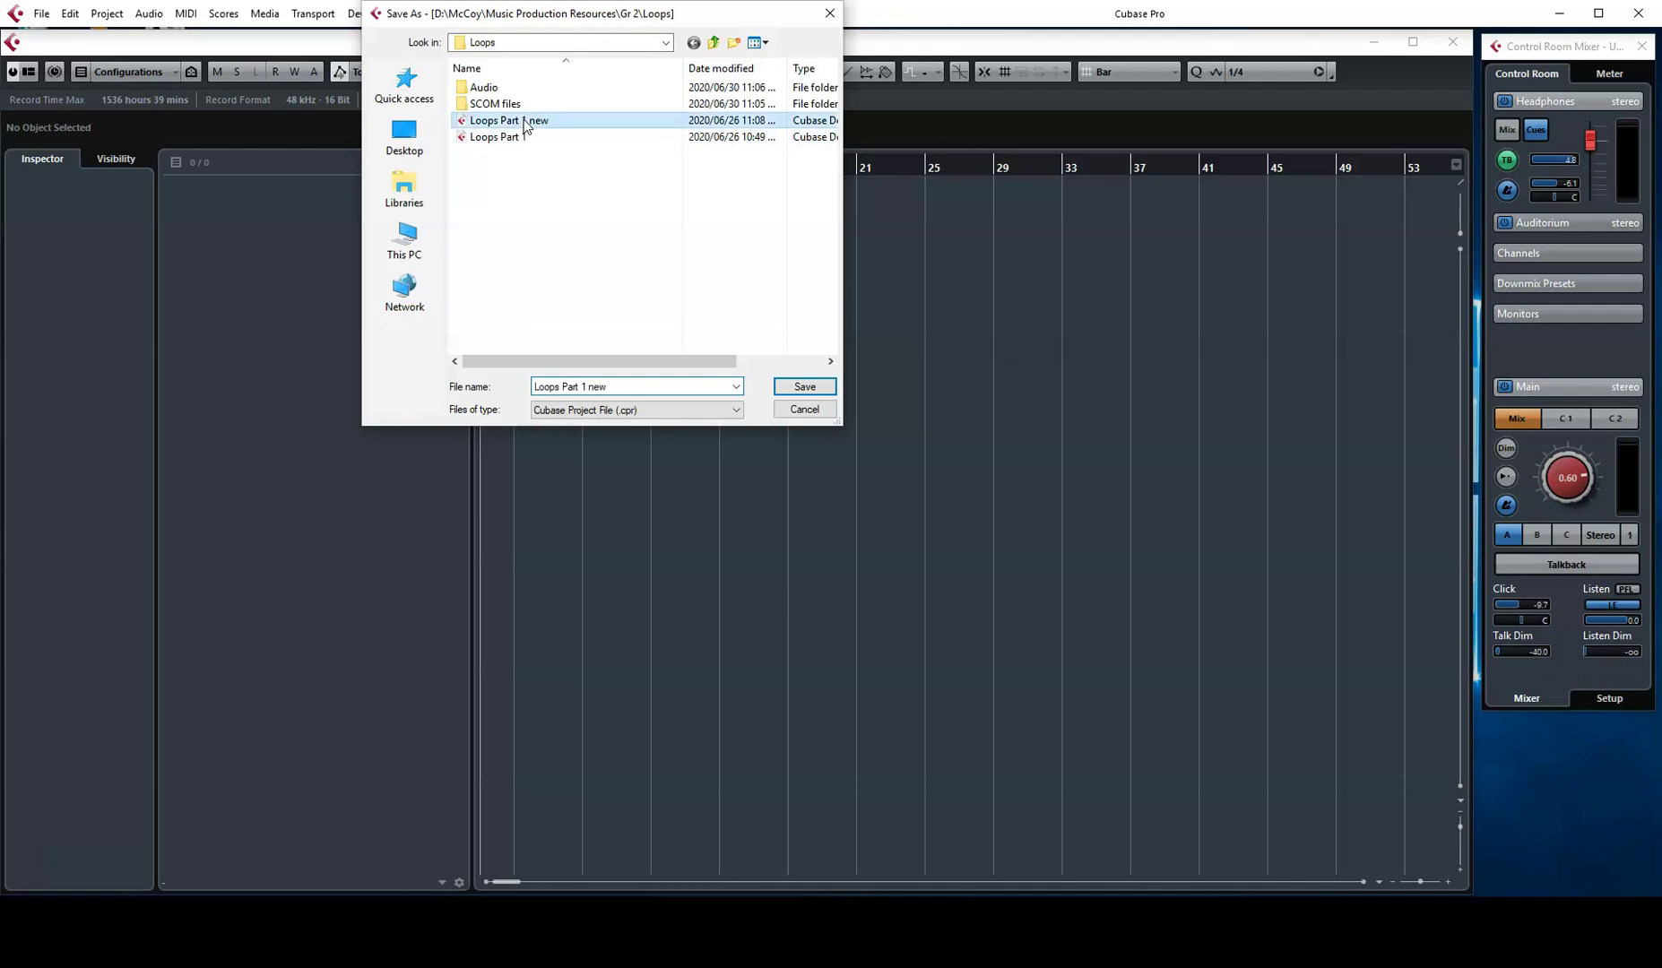
pyautogui.click(807, 387)
# - Confirm replacing the file, switch the ruler to Bars+Beats, and set the snap grid to Bar
pyautogui.click(795, 504)
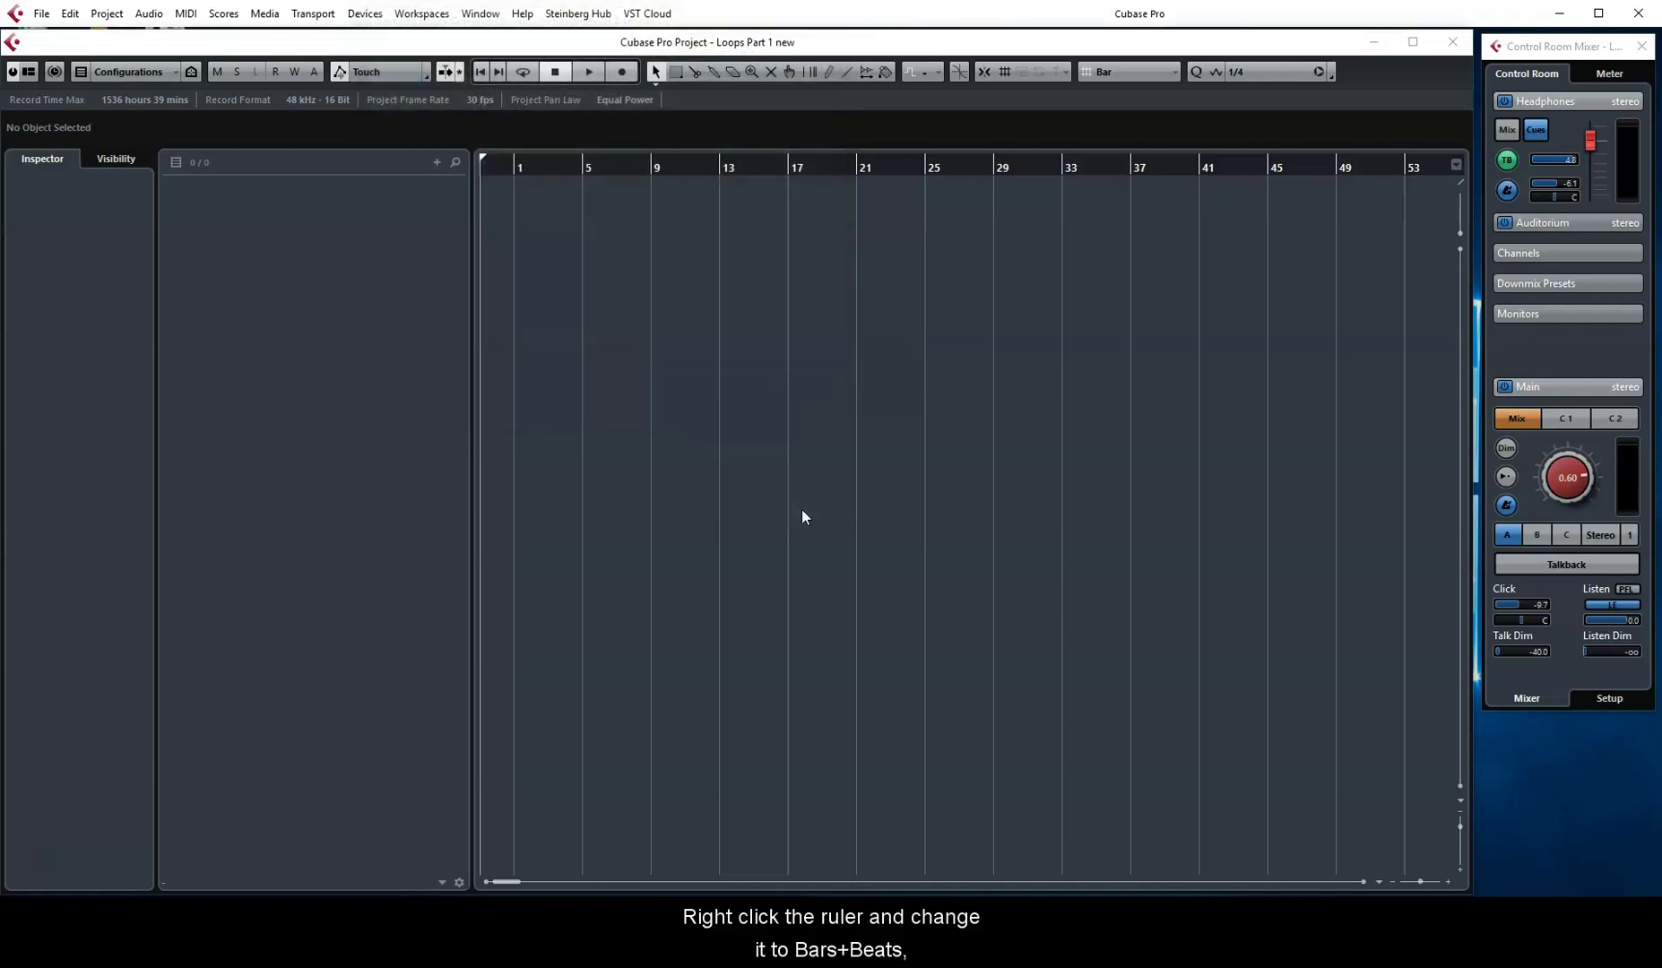
pyautogui.rightClick(766, 170)
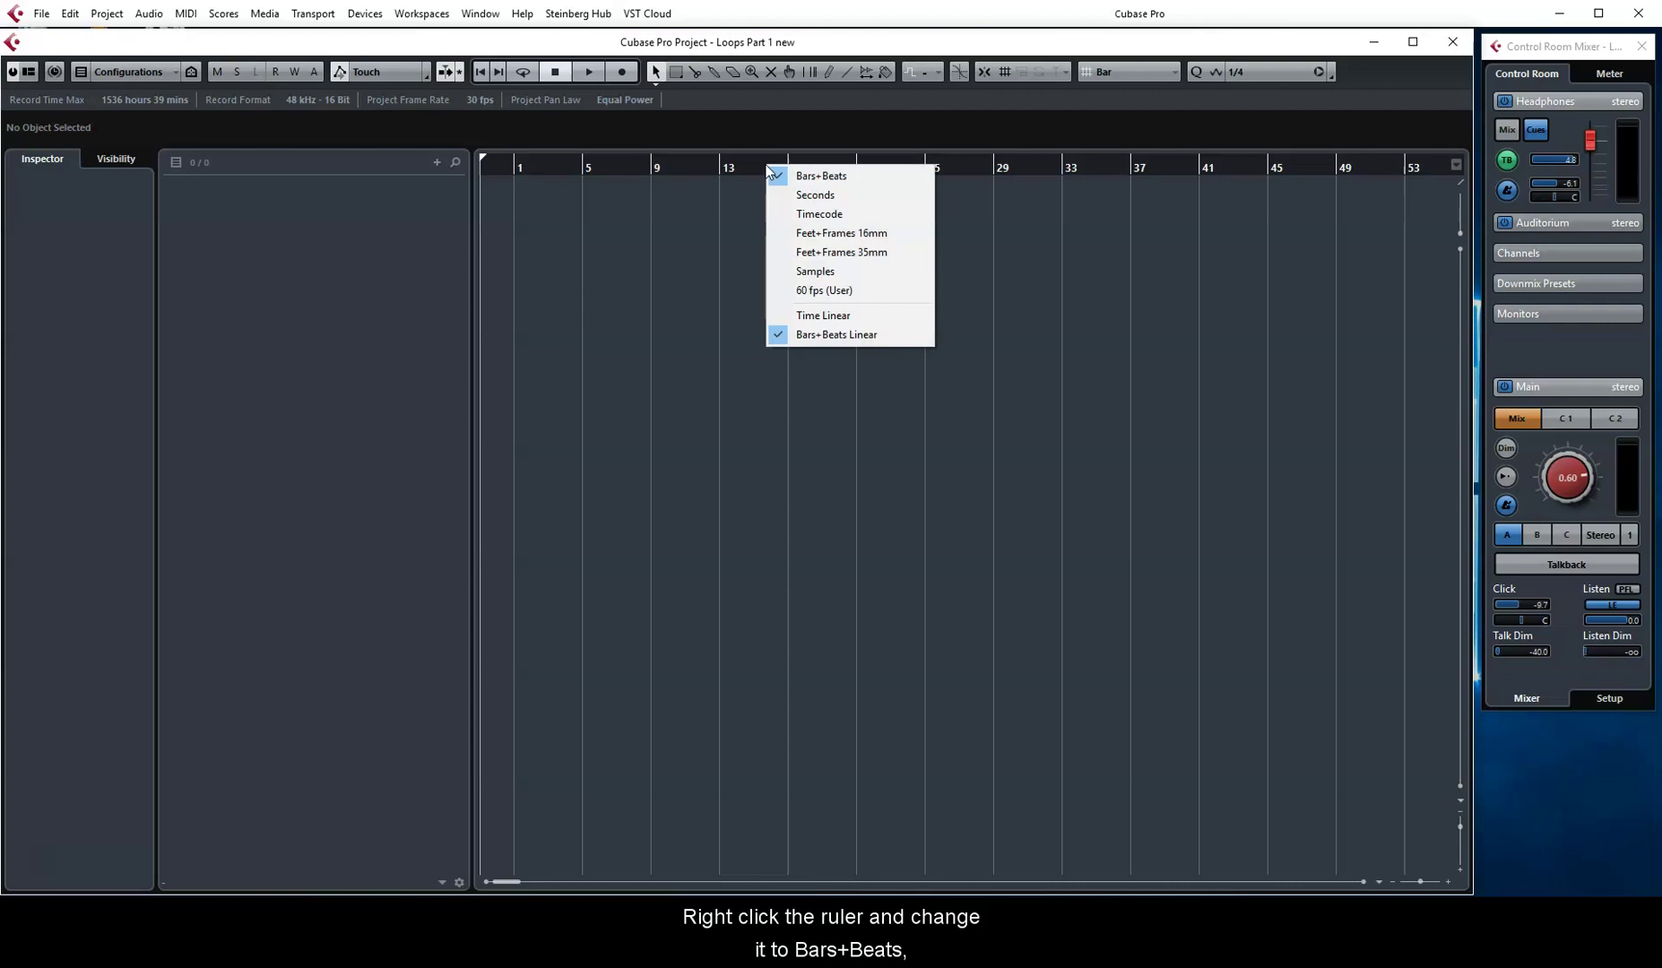
pyautogui.click(866, 178)
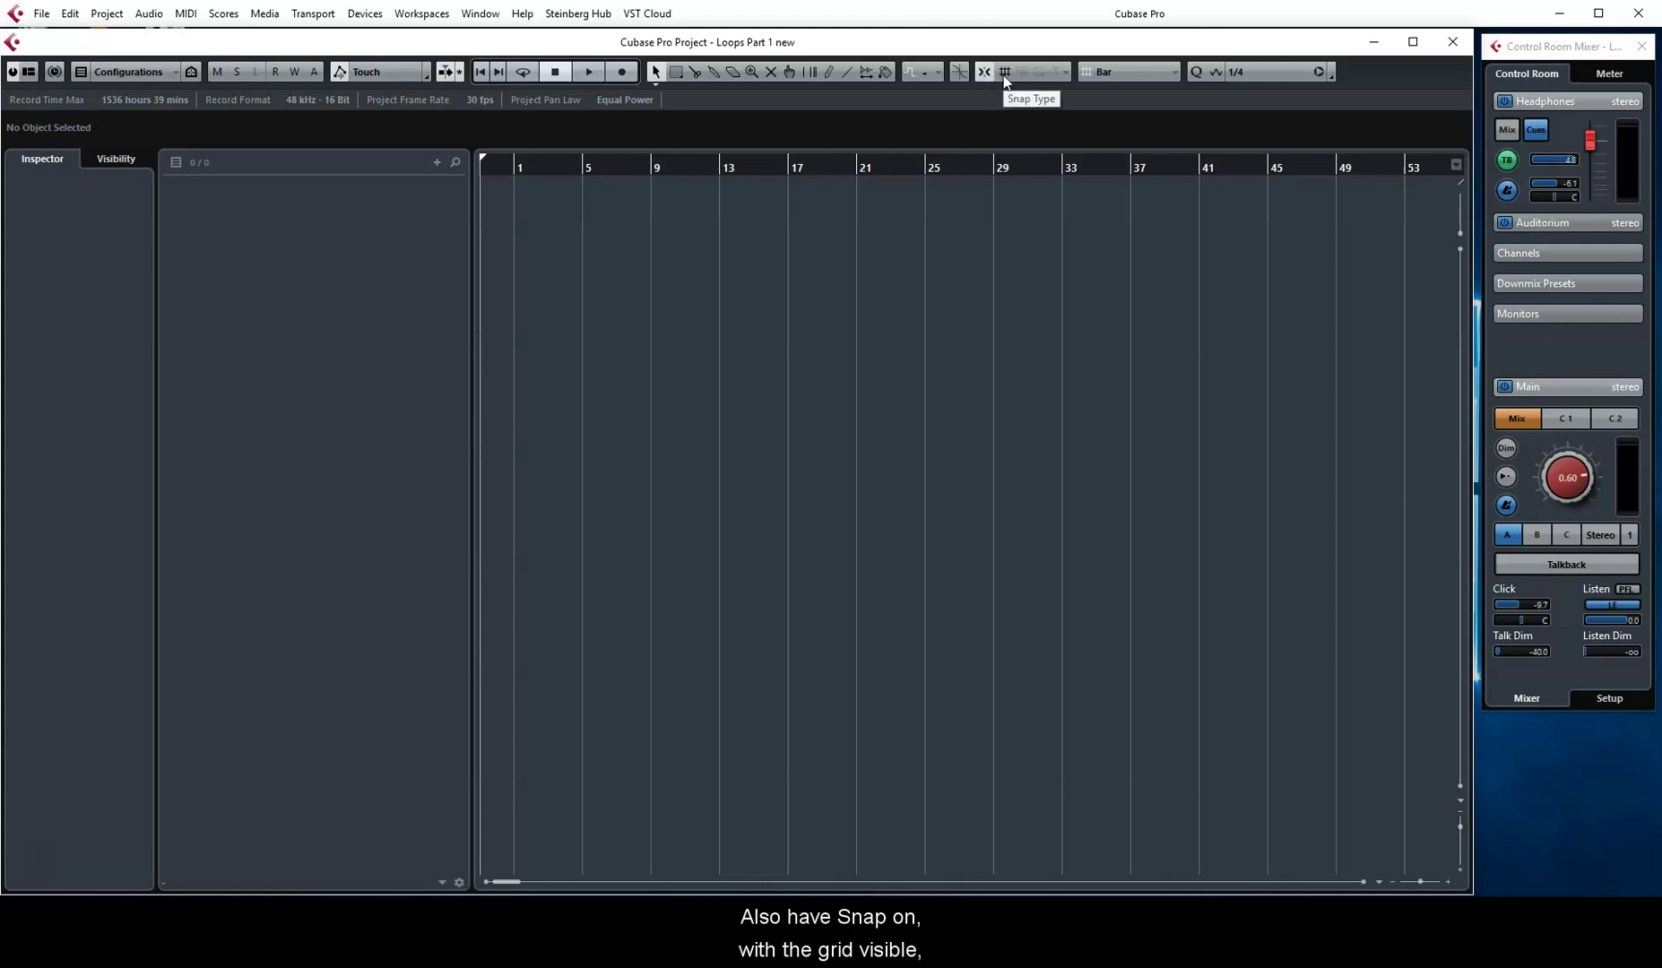
pyautogui.click(1148, 74)
pyautogui.click(1153, 94)
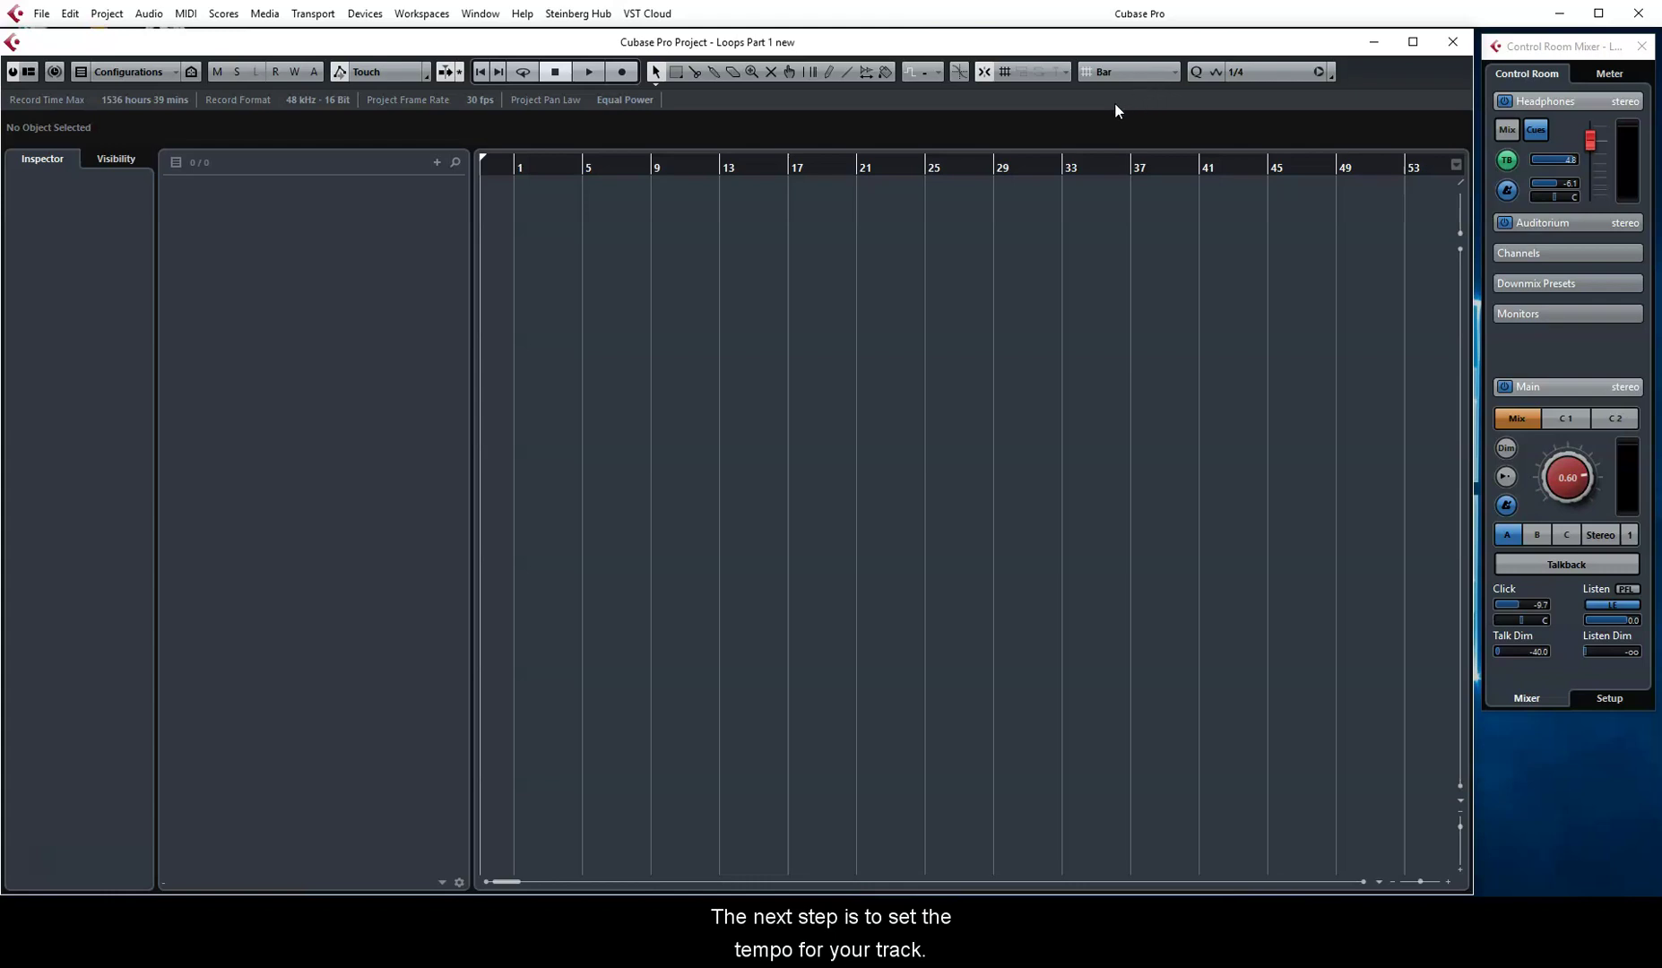
# - Fix the tempo at 136 BPM in the Transport Panel, enable the metronome click, and play
pyautogui.press('F2')
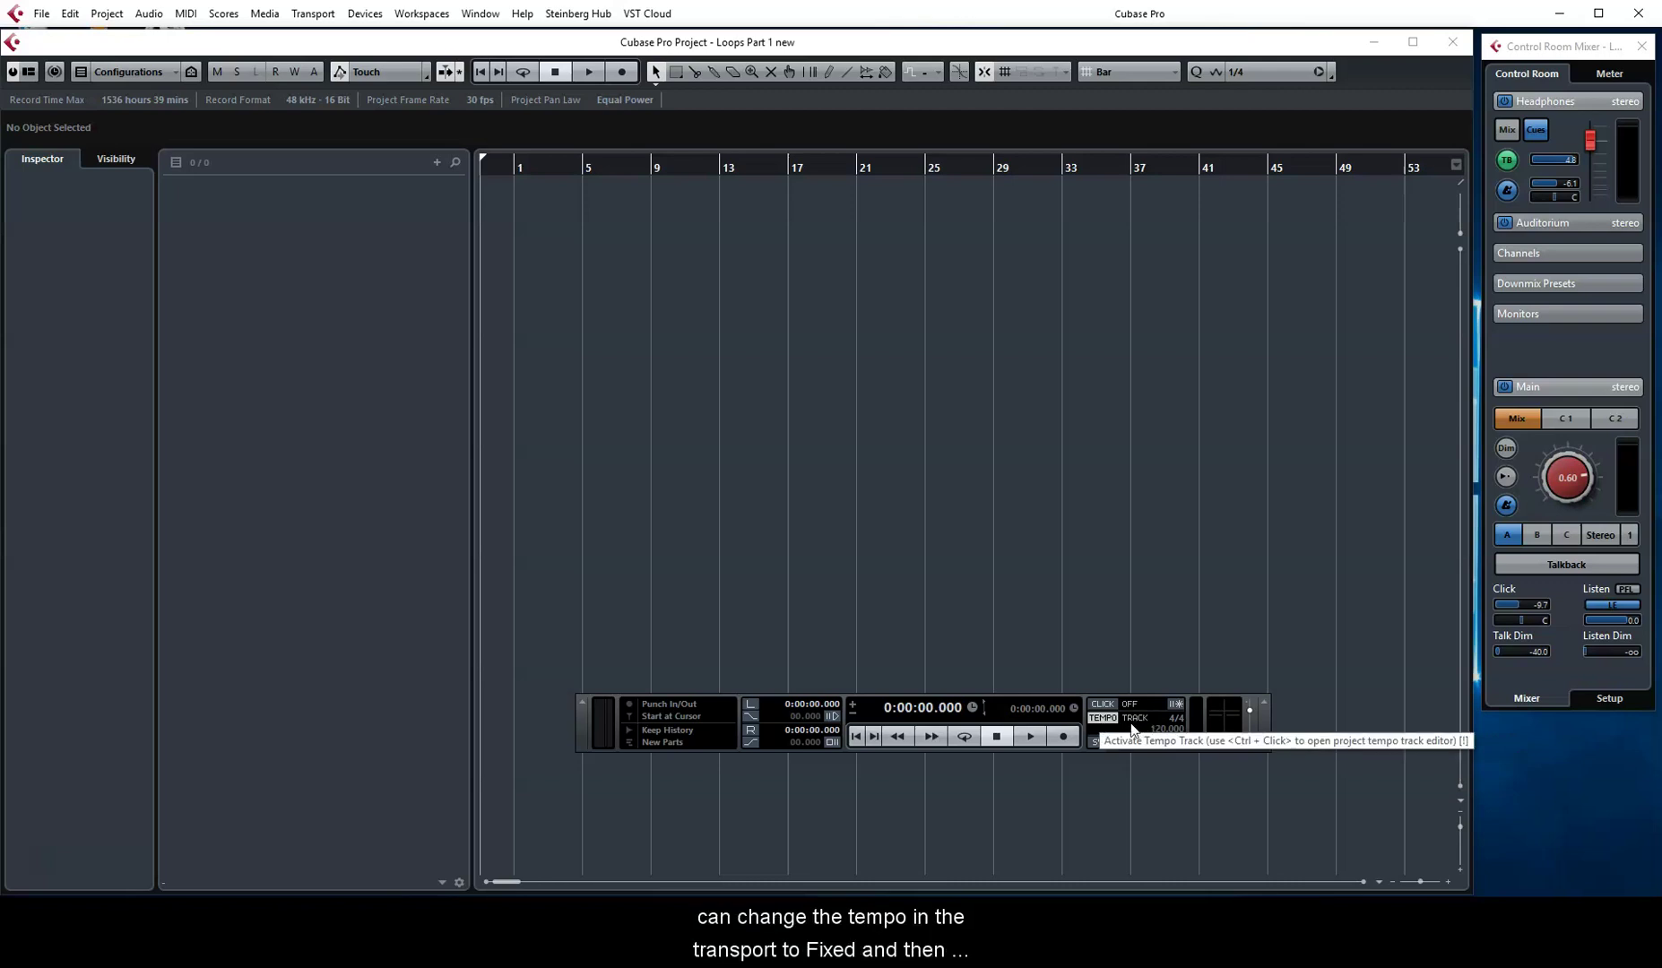
pyautogui.click(1102, 718)
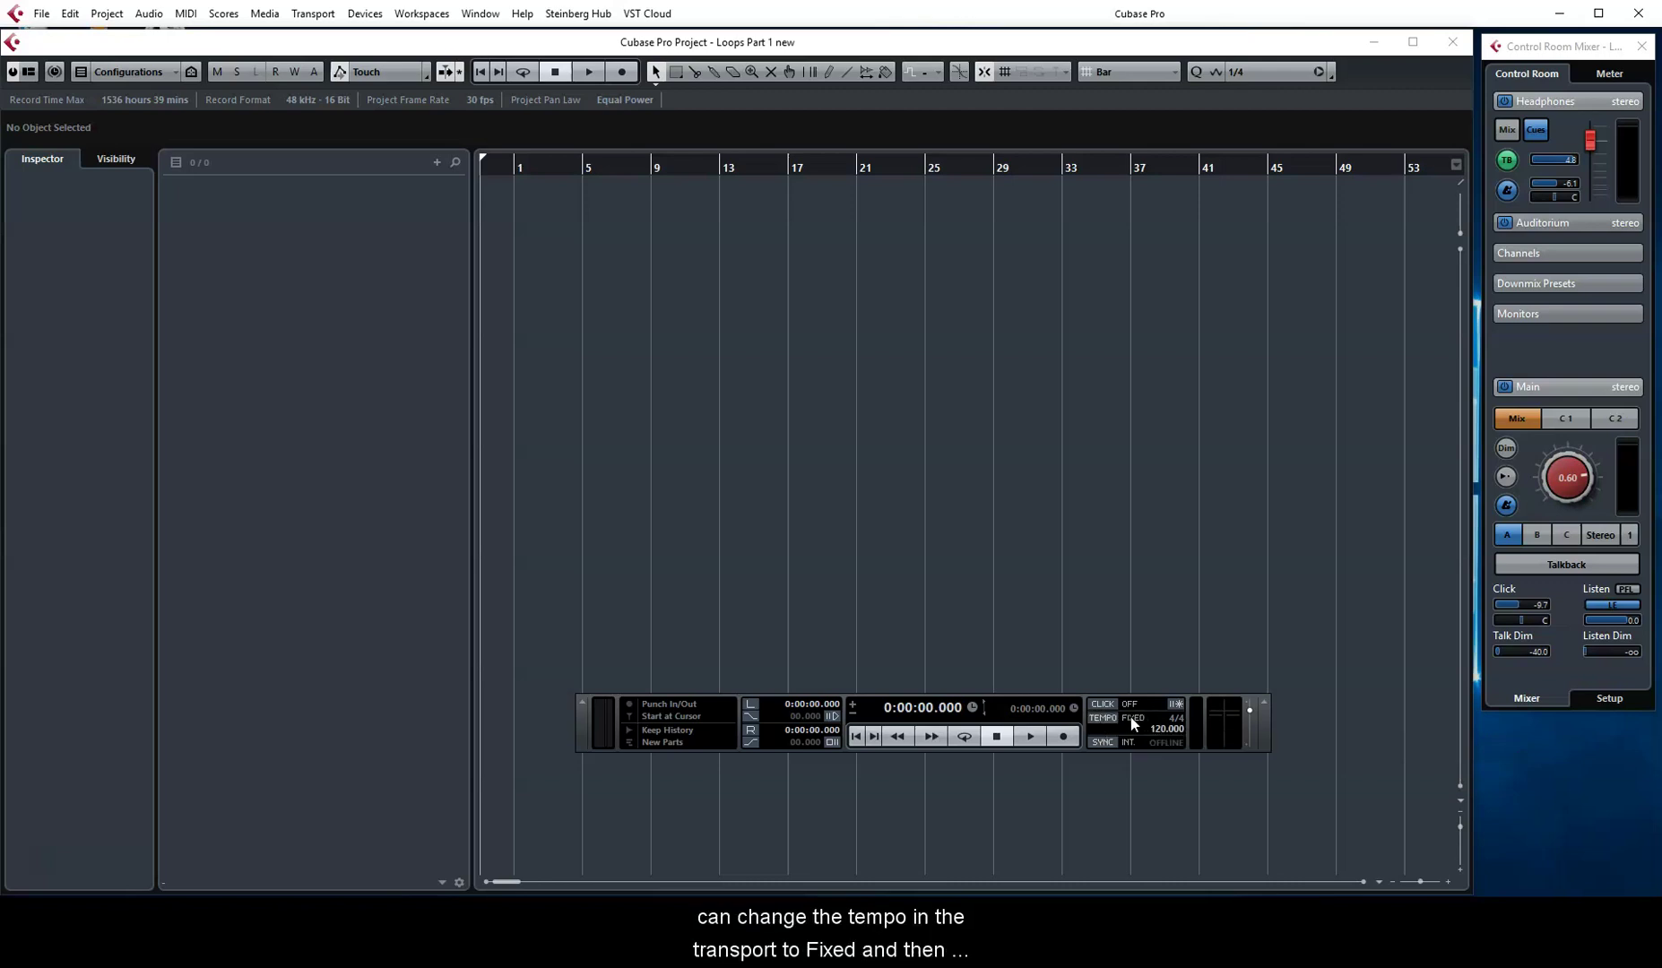
pyautogui.moveTo(1169, 731); pyautogui.dragTo(1165, 697)
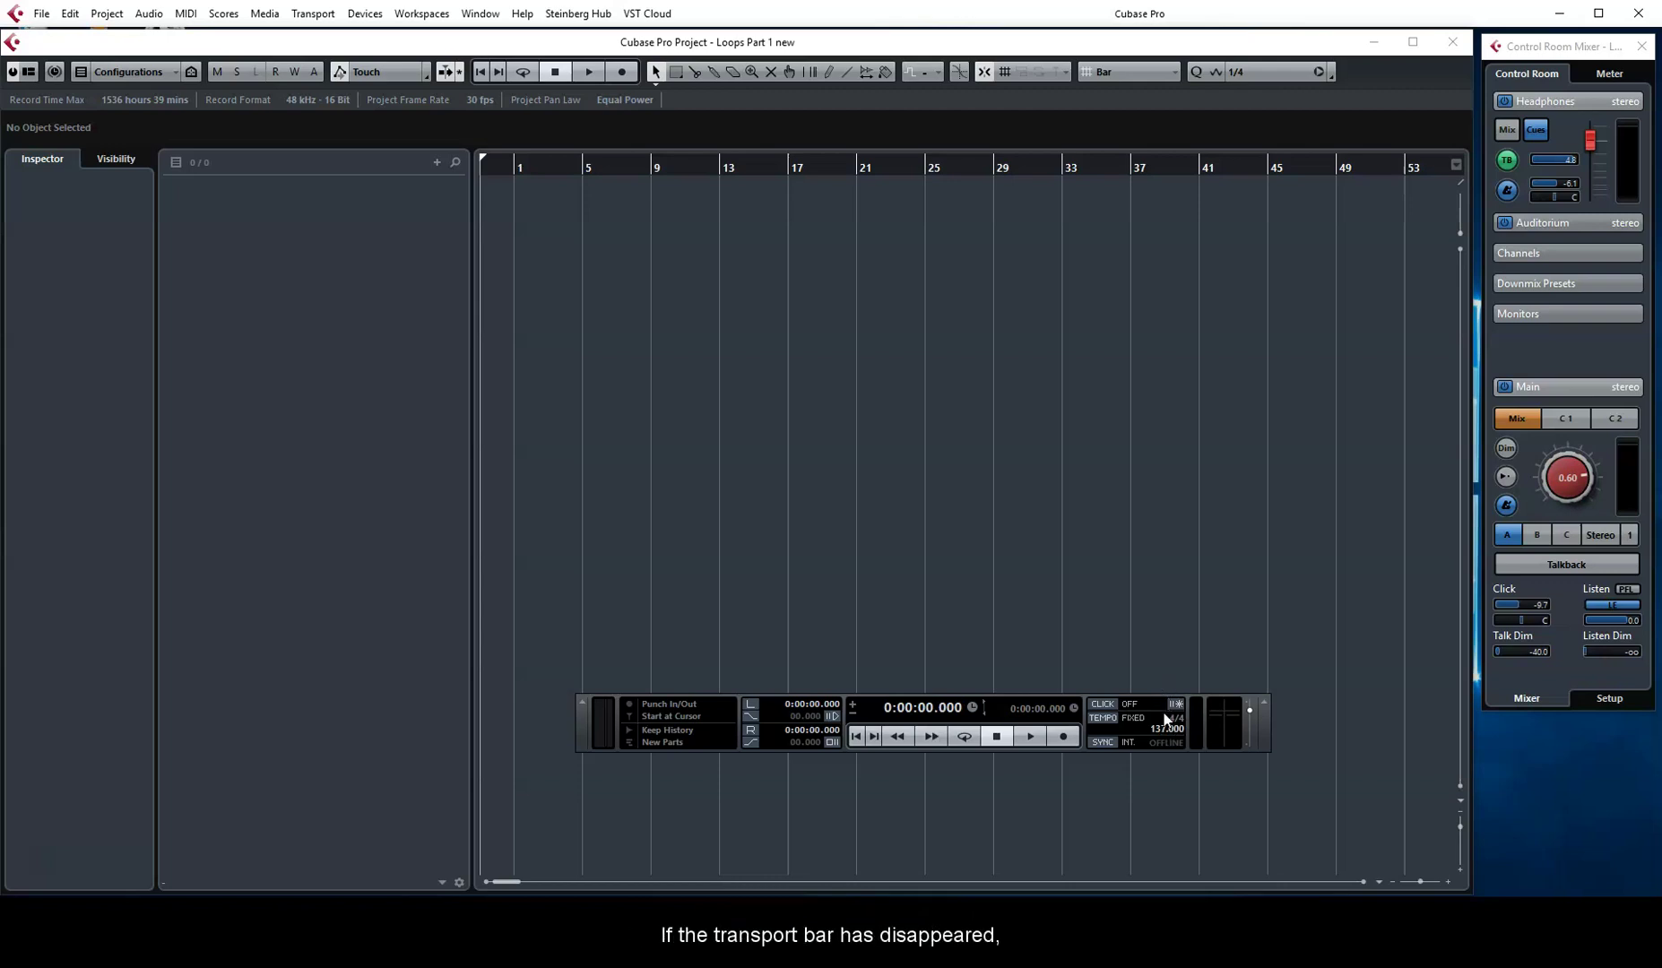
pyautogui.scroll(-1, 1166, 731)
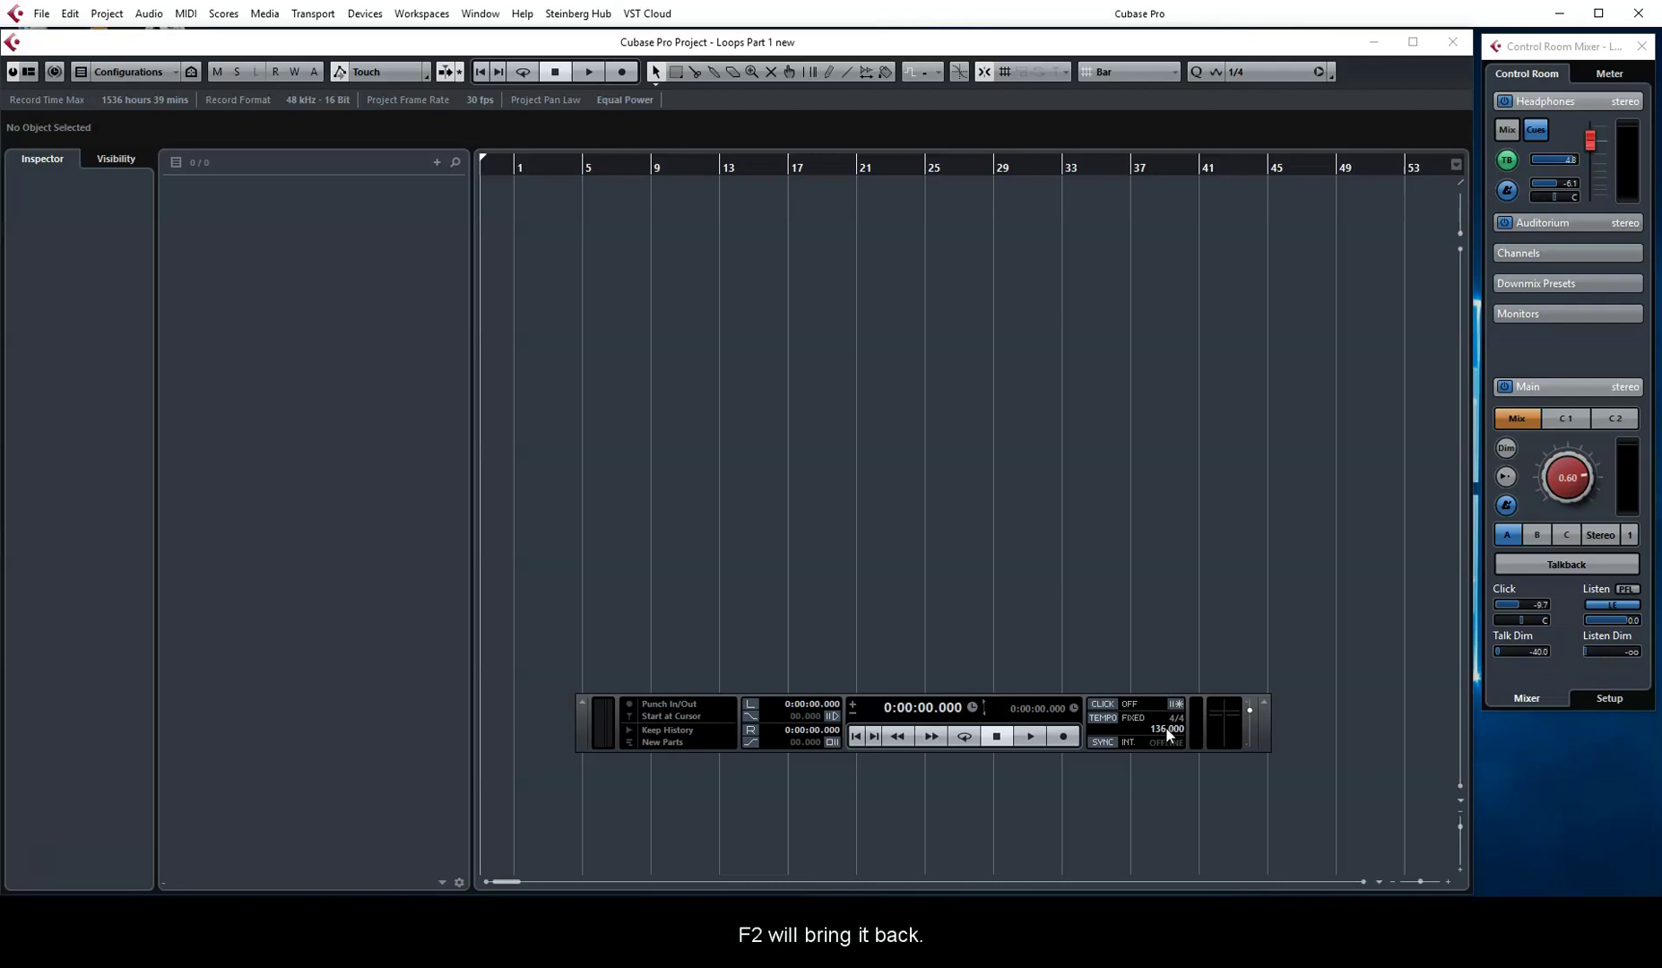
pyautogui.press('F2')
pyautogui.press('F2')
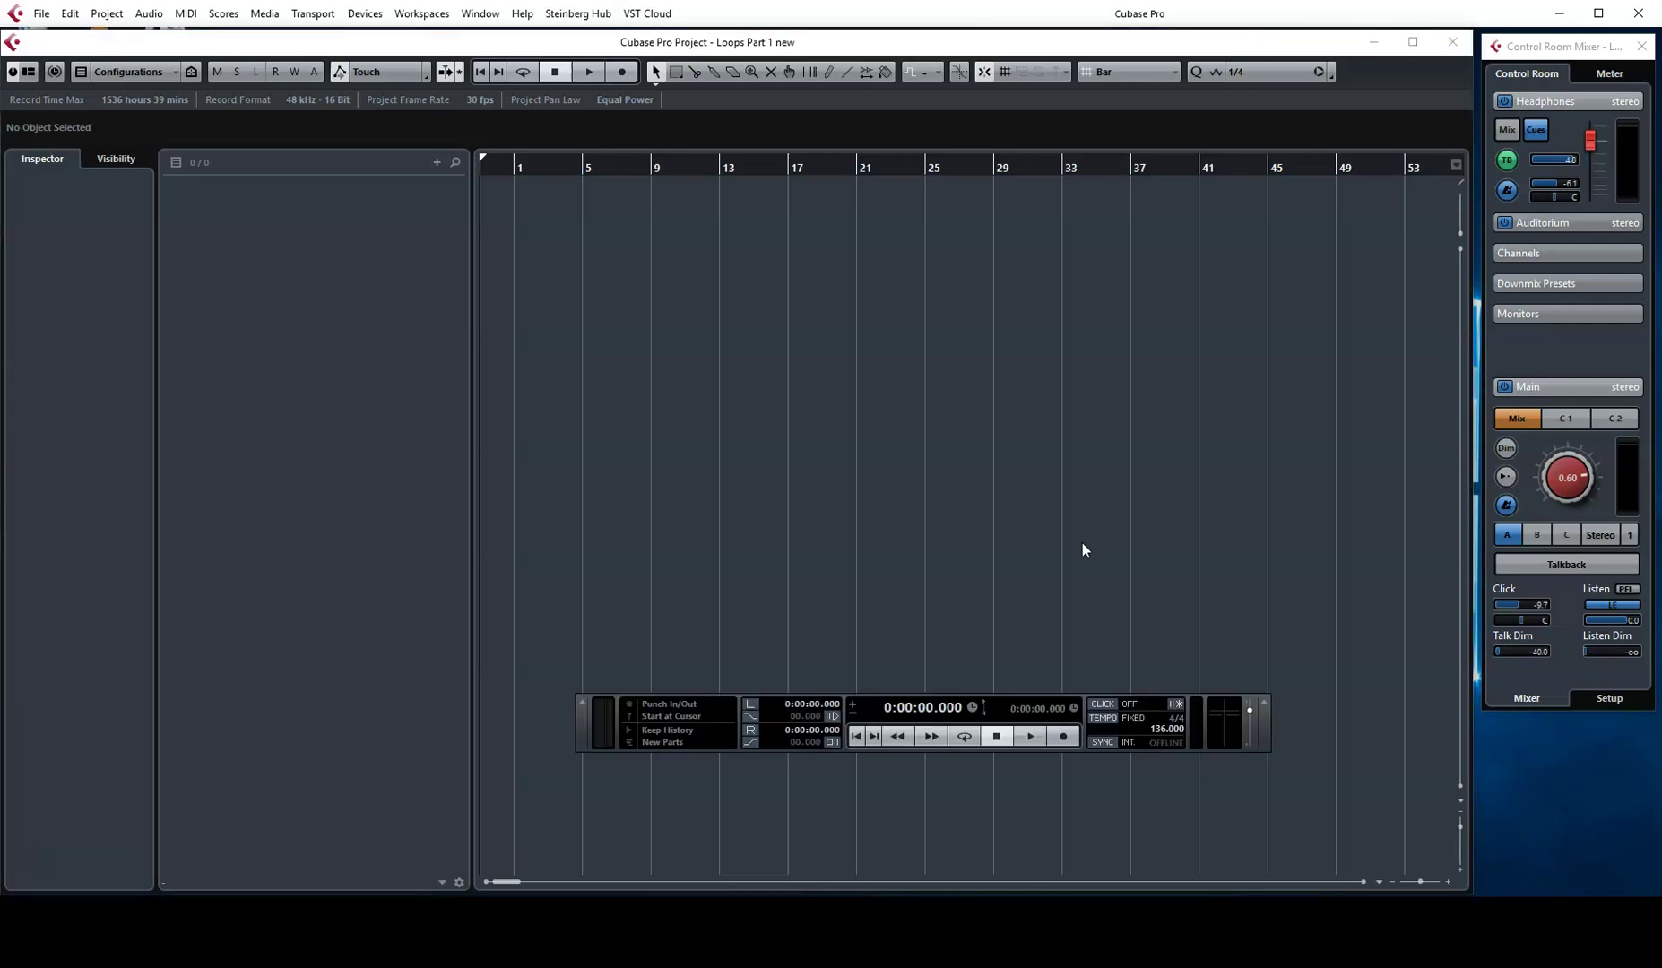
pyautogui.click(1099, 705)
pyautogui.press('space')
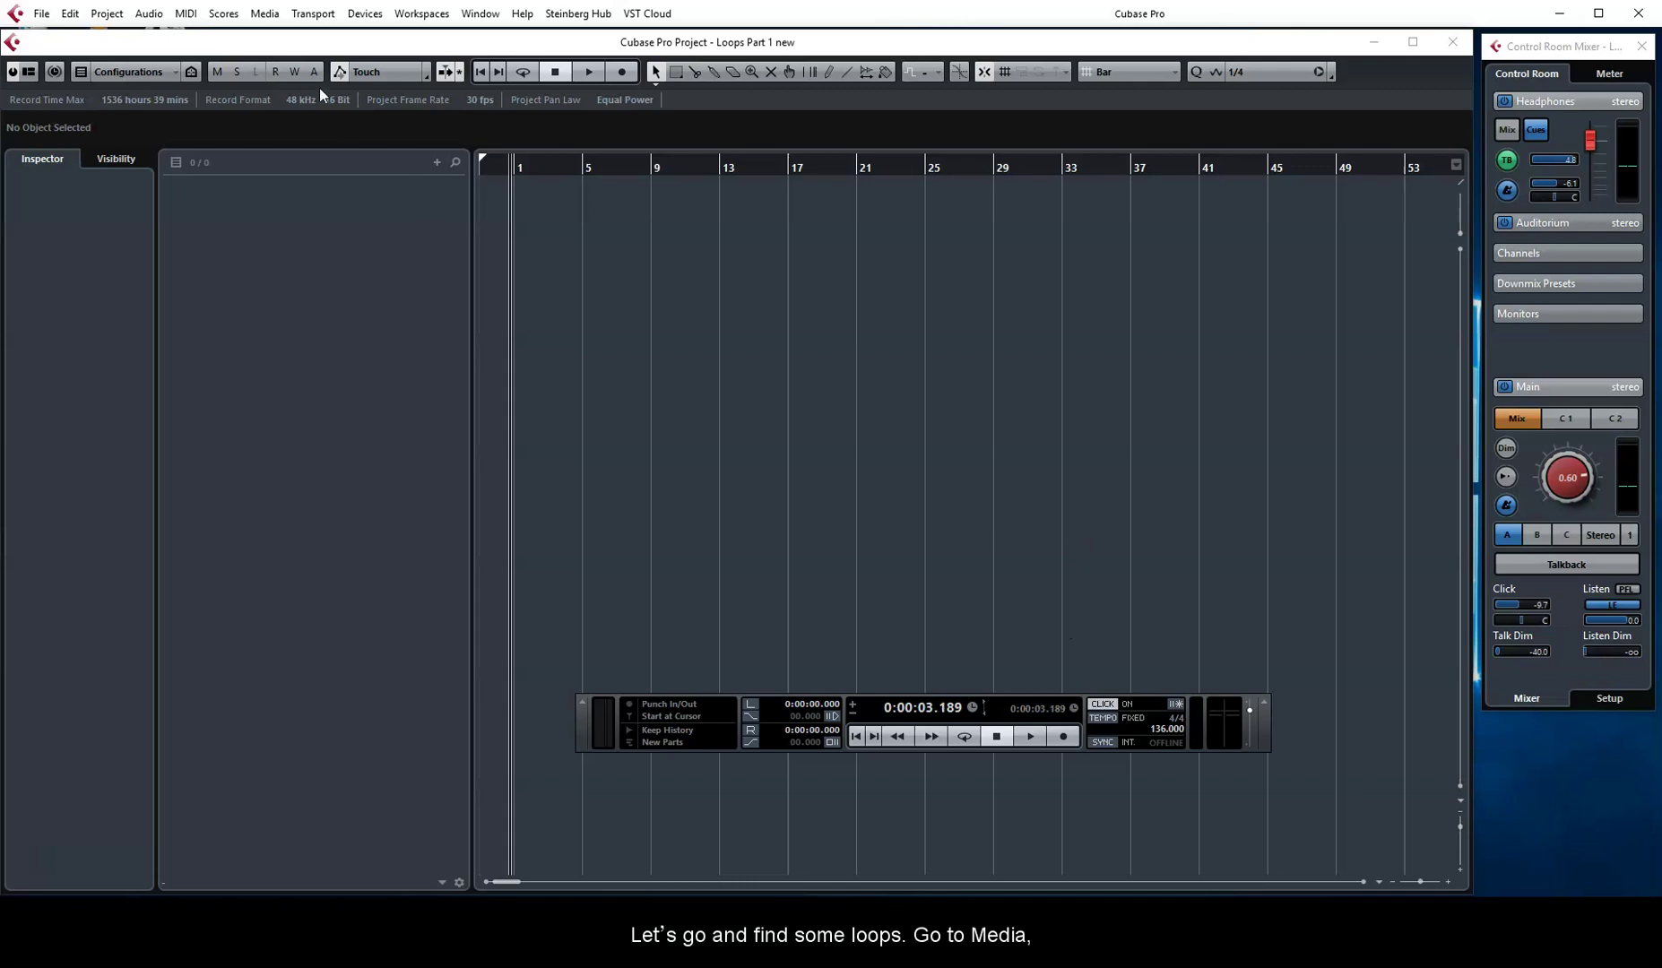
# - Open the Loop Browser from the Media menu and scroll through its Results list
pyautogui.click(265, 14)
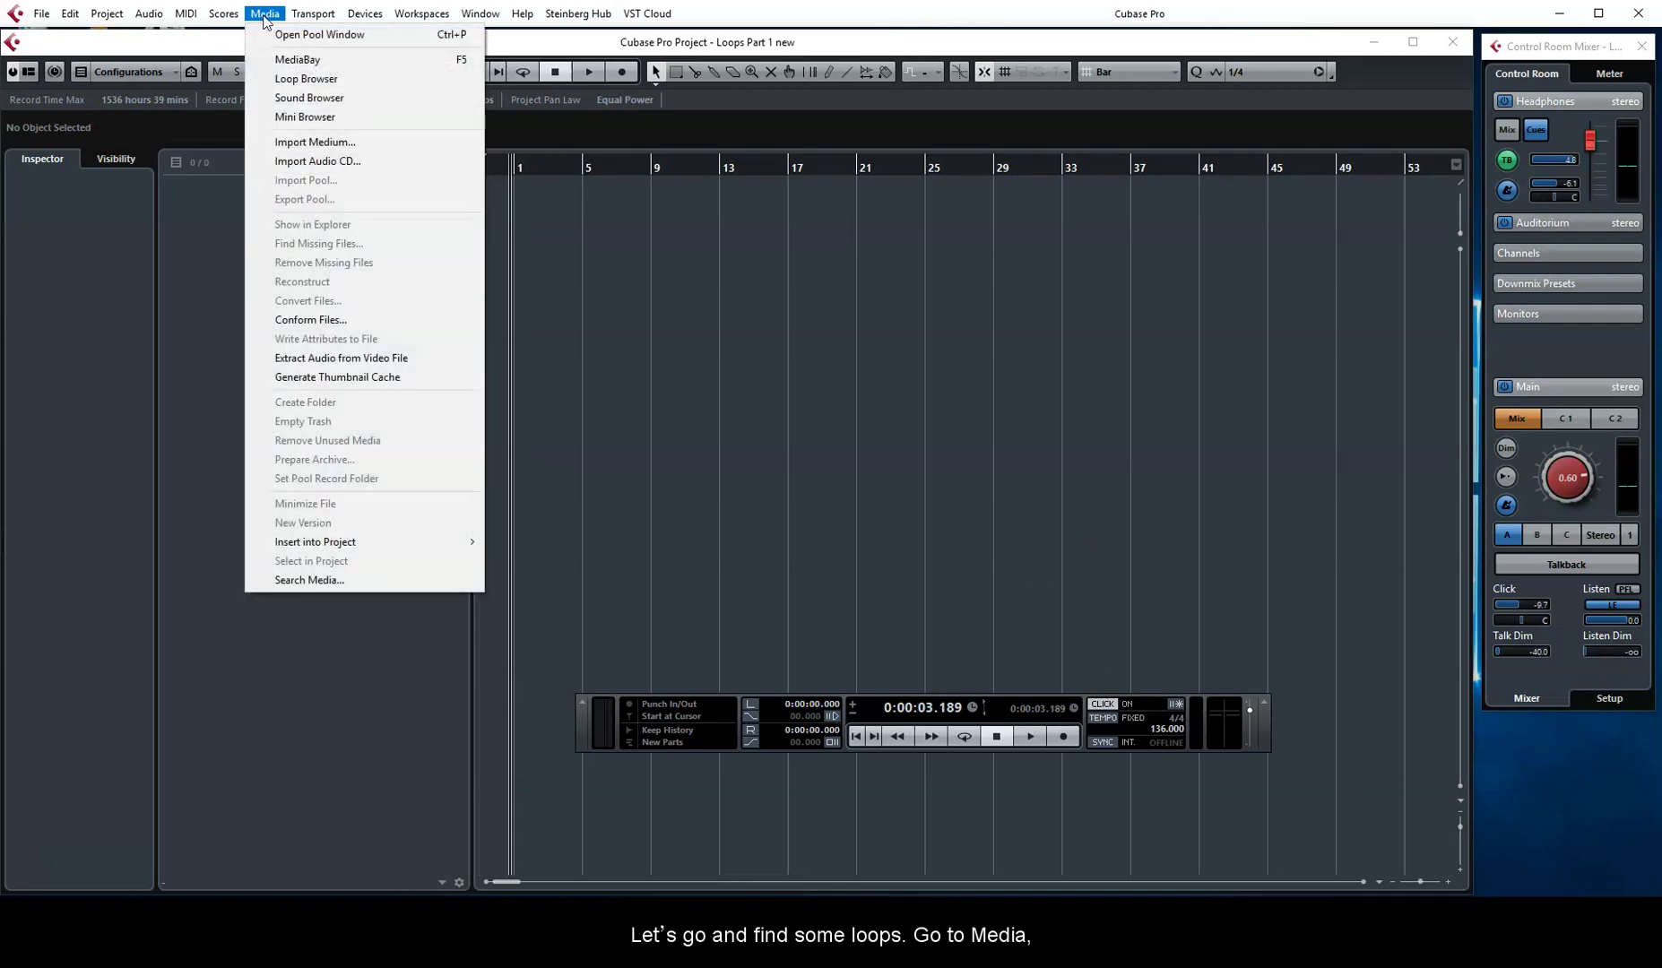
pyautogui.click(297, 80)
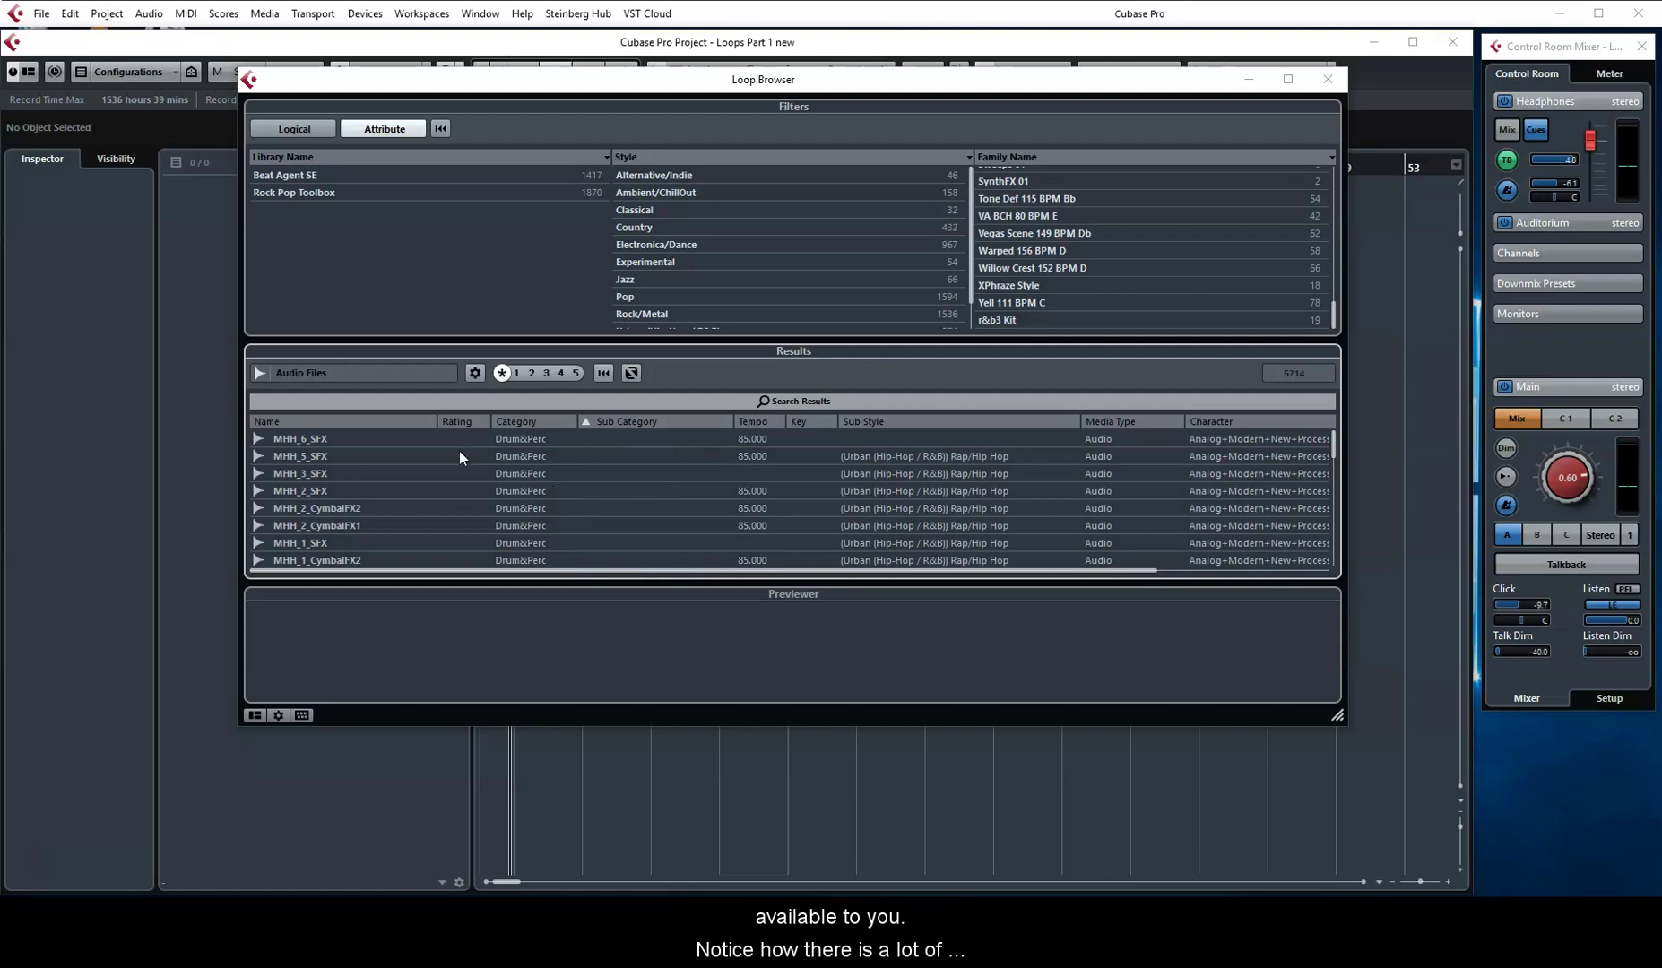
pyautogui.scroll(-5, 458, 454)
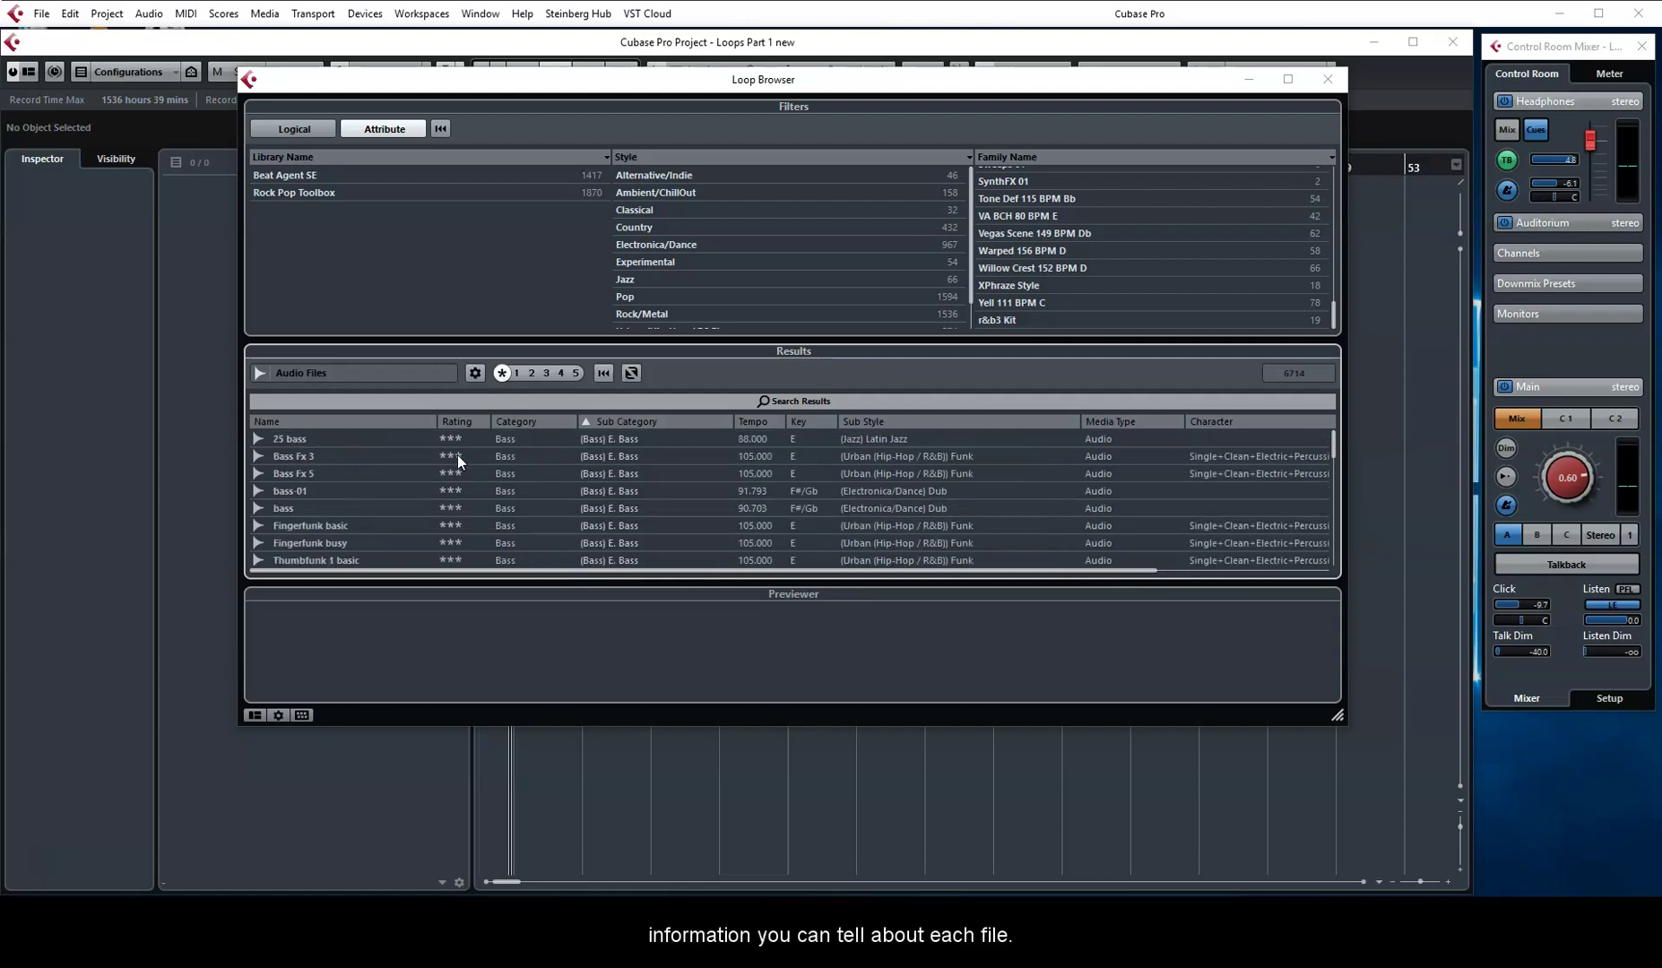
pyautogui.scroll(5, 460, 456)
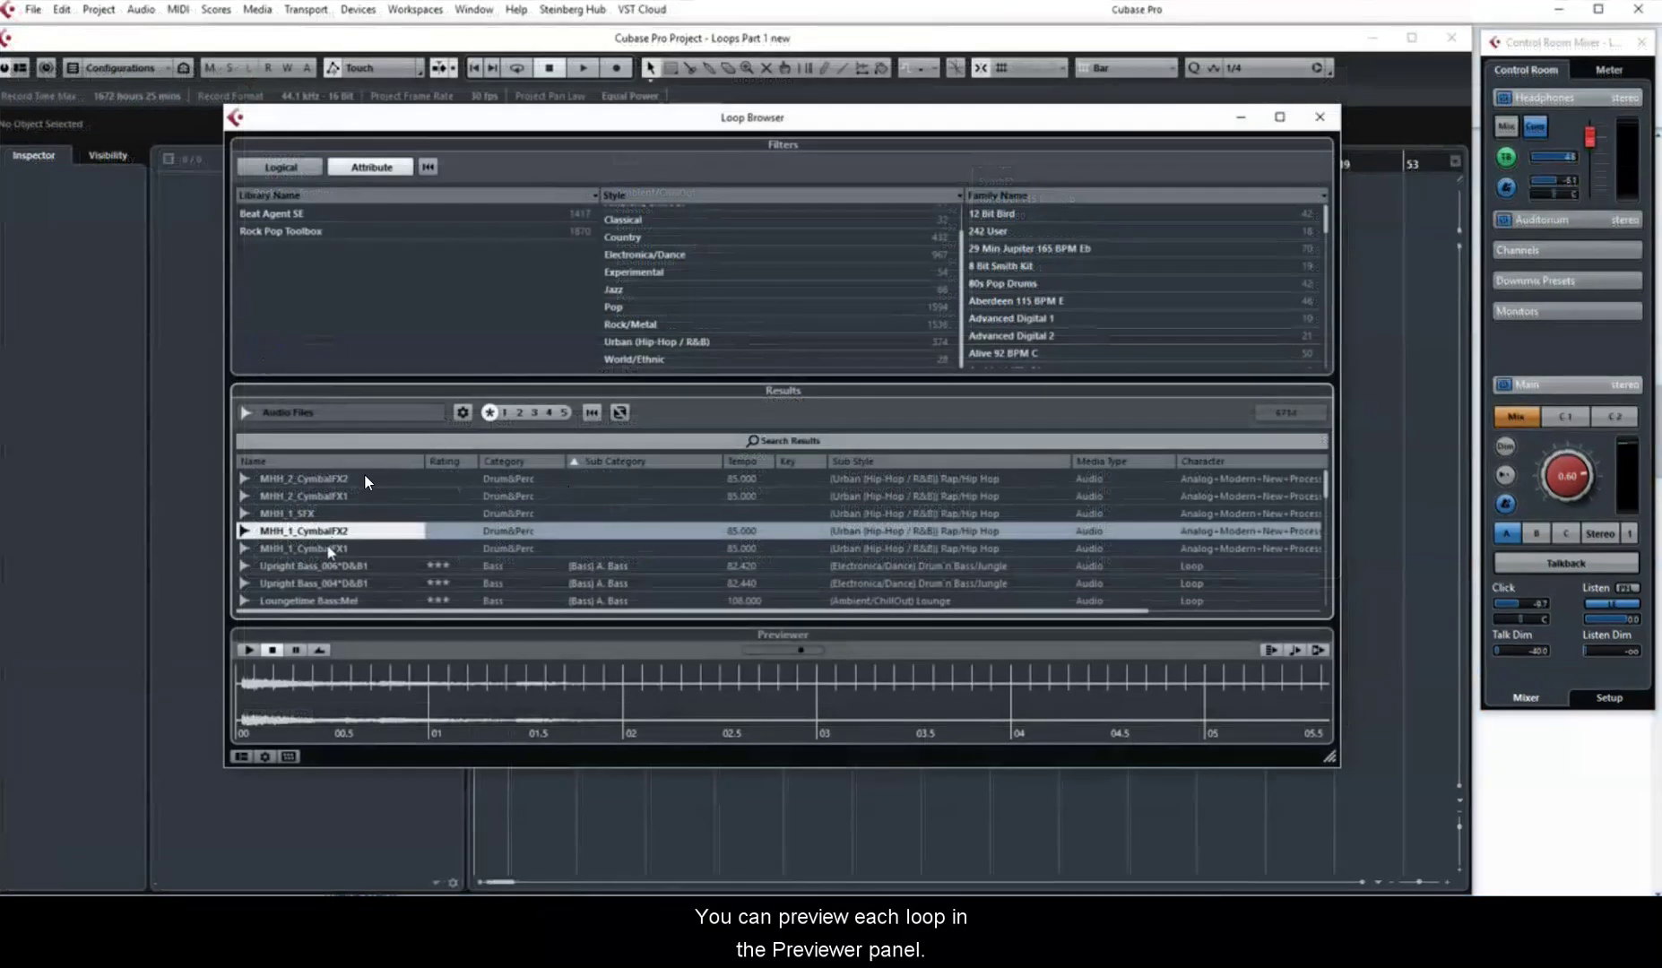
# - Select the Upright Bass_004*D&B1 loop and audition it in the Previewer
pyautogui.click(316, 583)
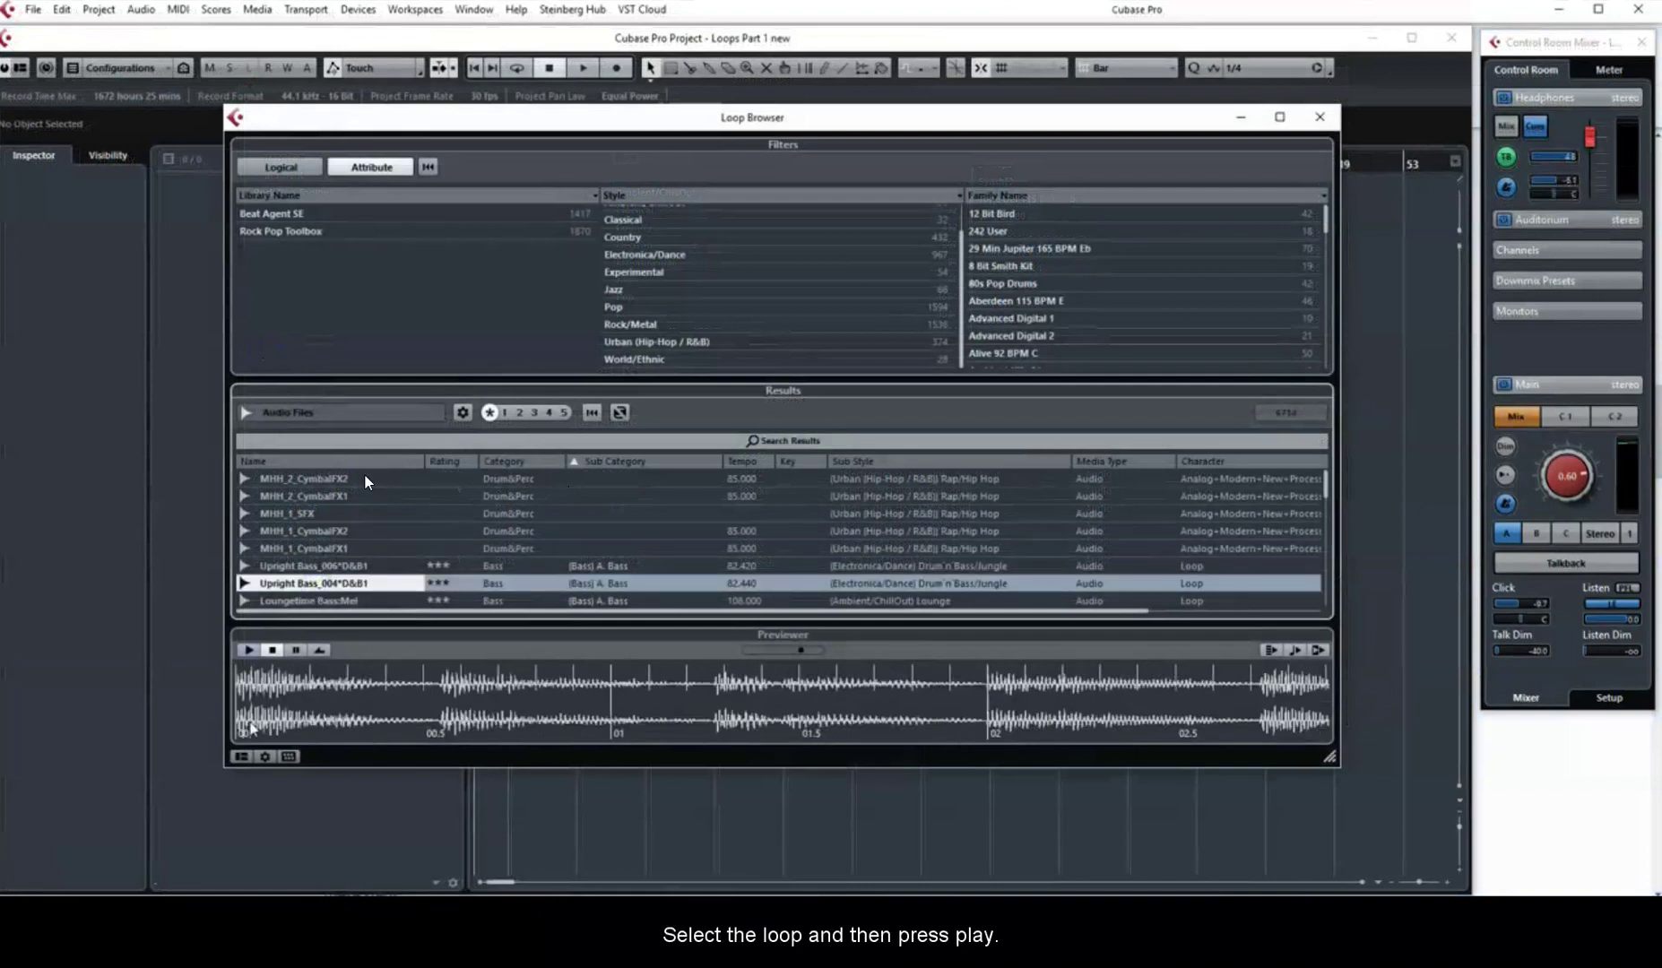
pyautogui.click(248, 650)
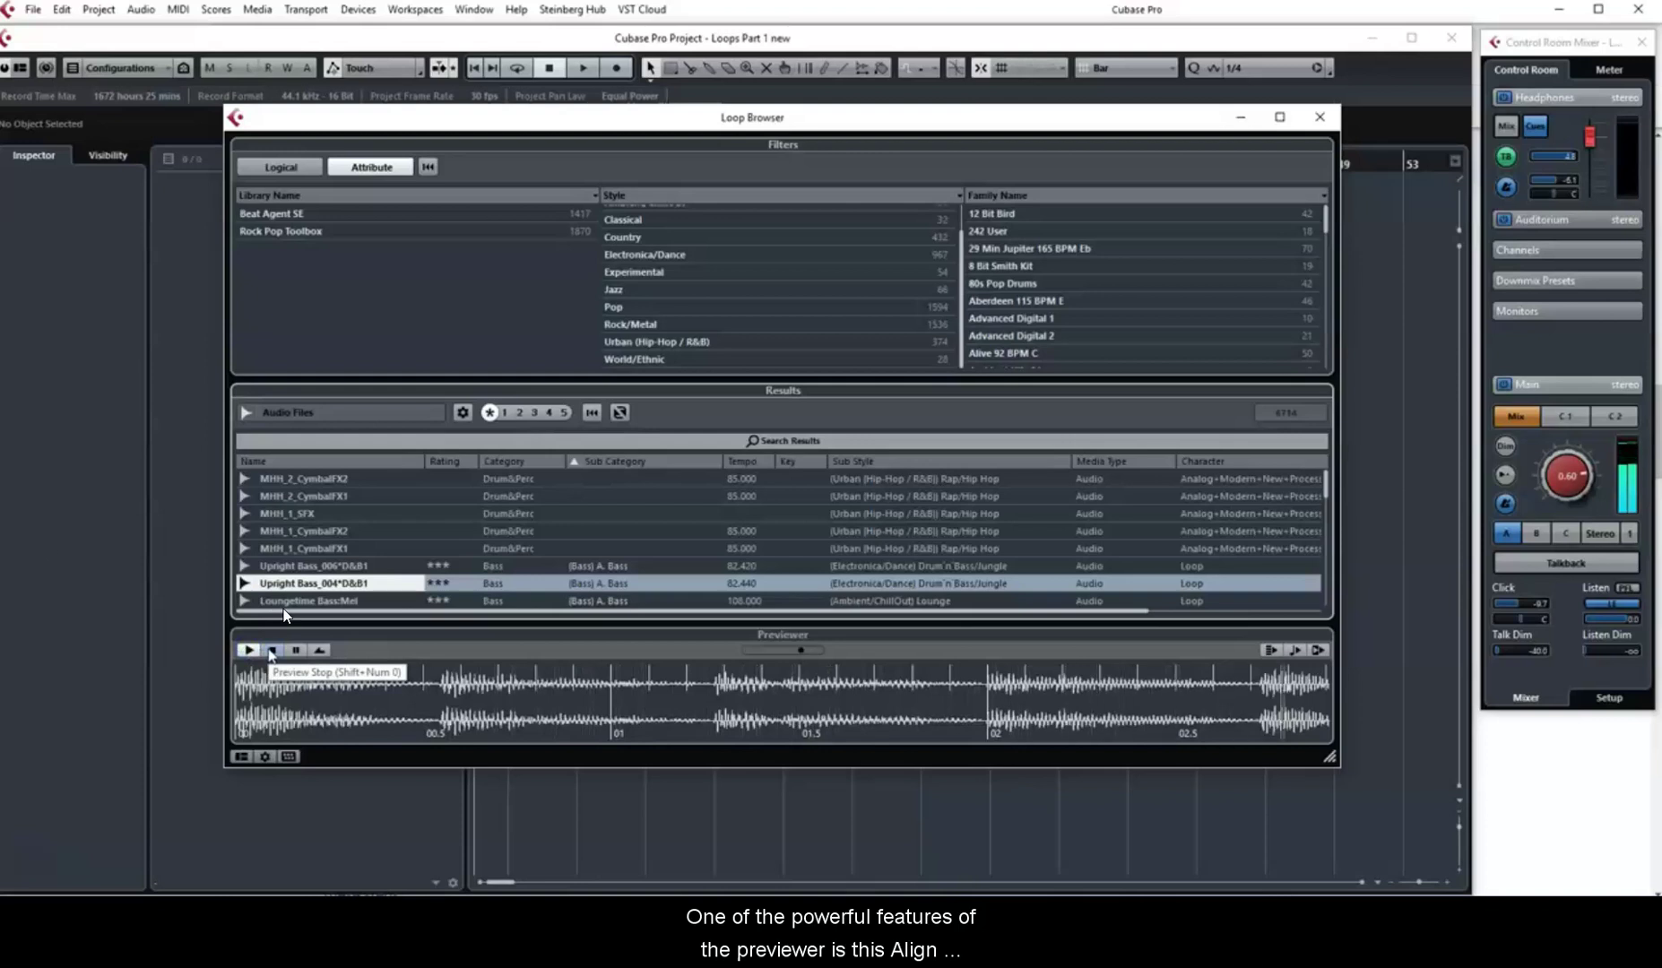
pyautogui.click(271, 650)
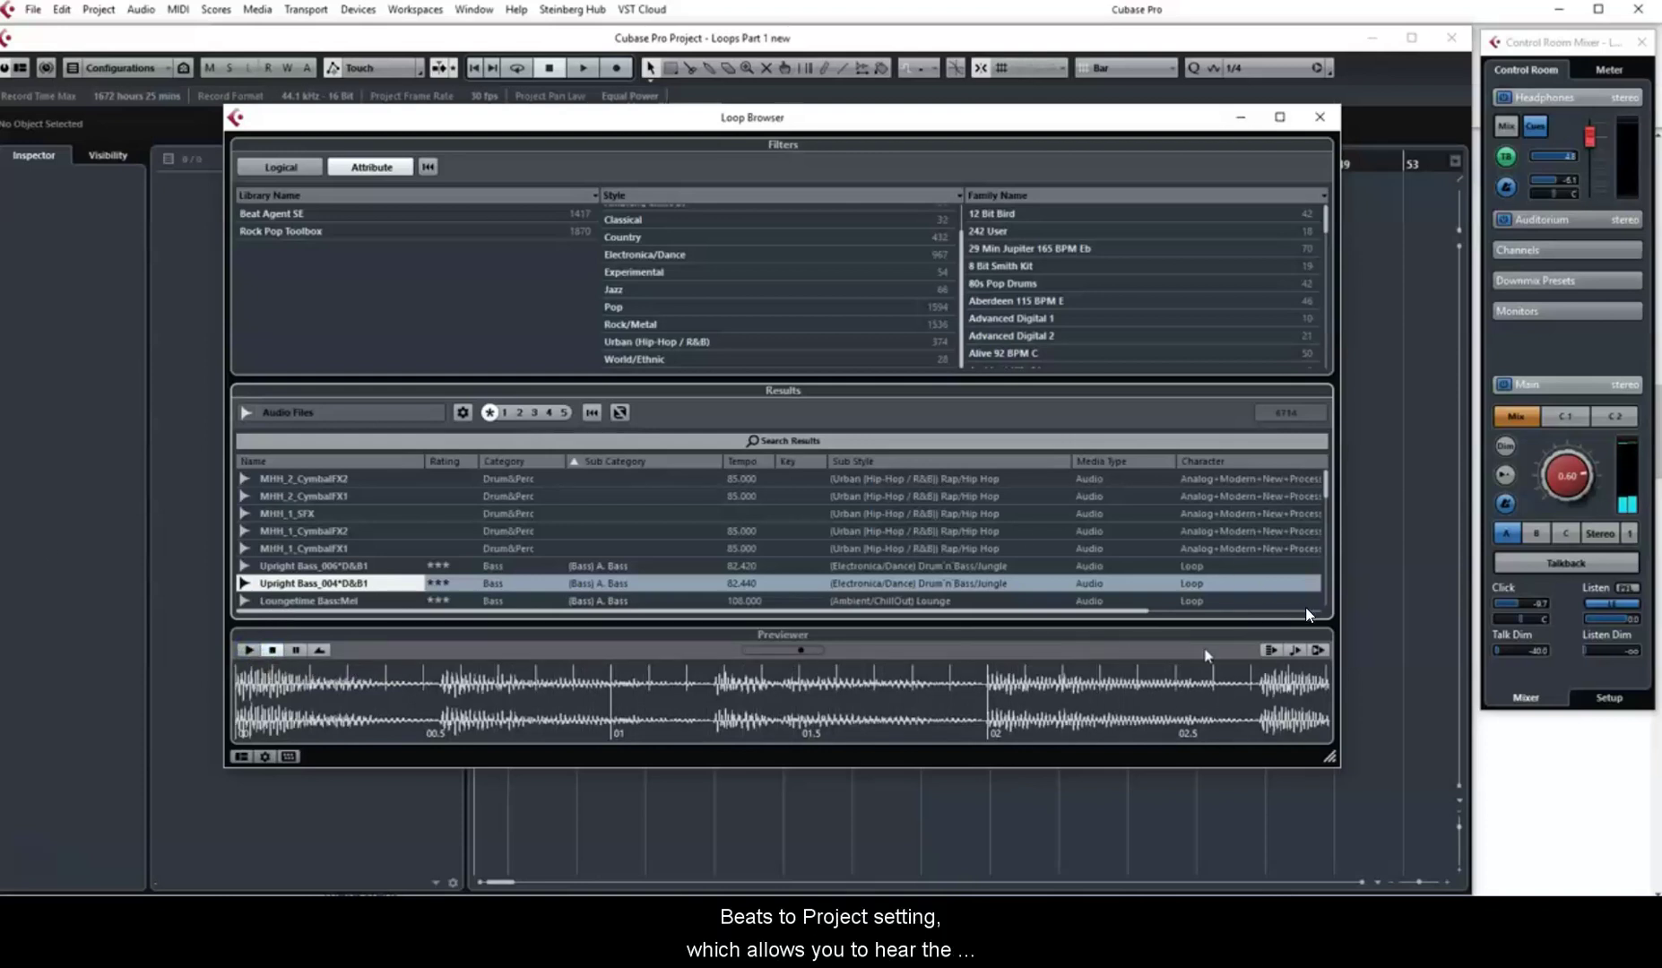
# - Enable Align Beats to Project and audition the bass loop at the project tempo
pyautogui.click(1295, 651)
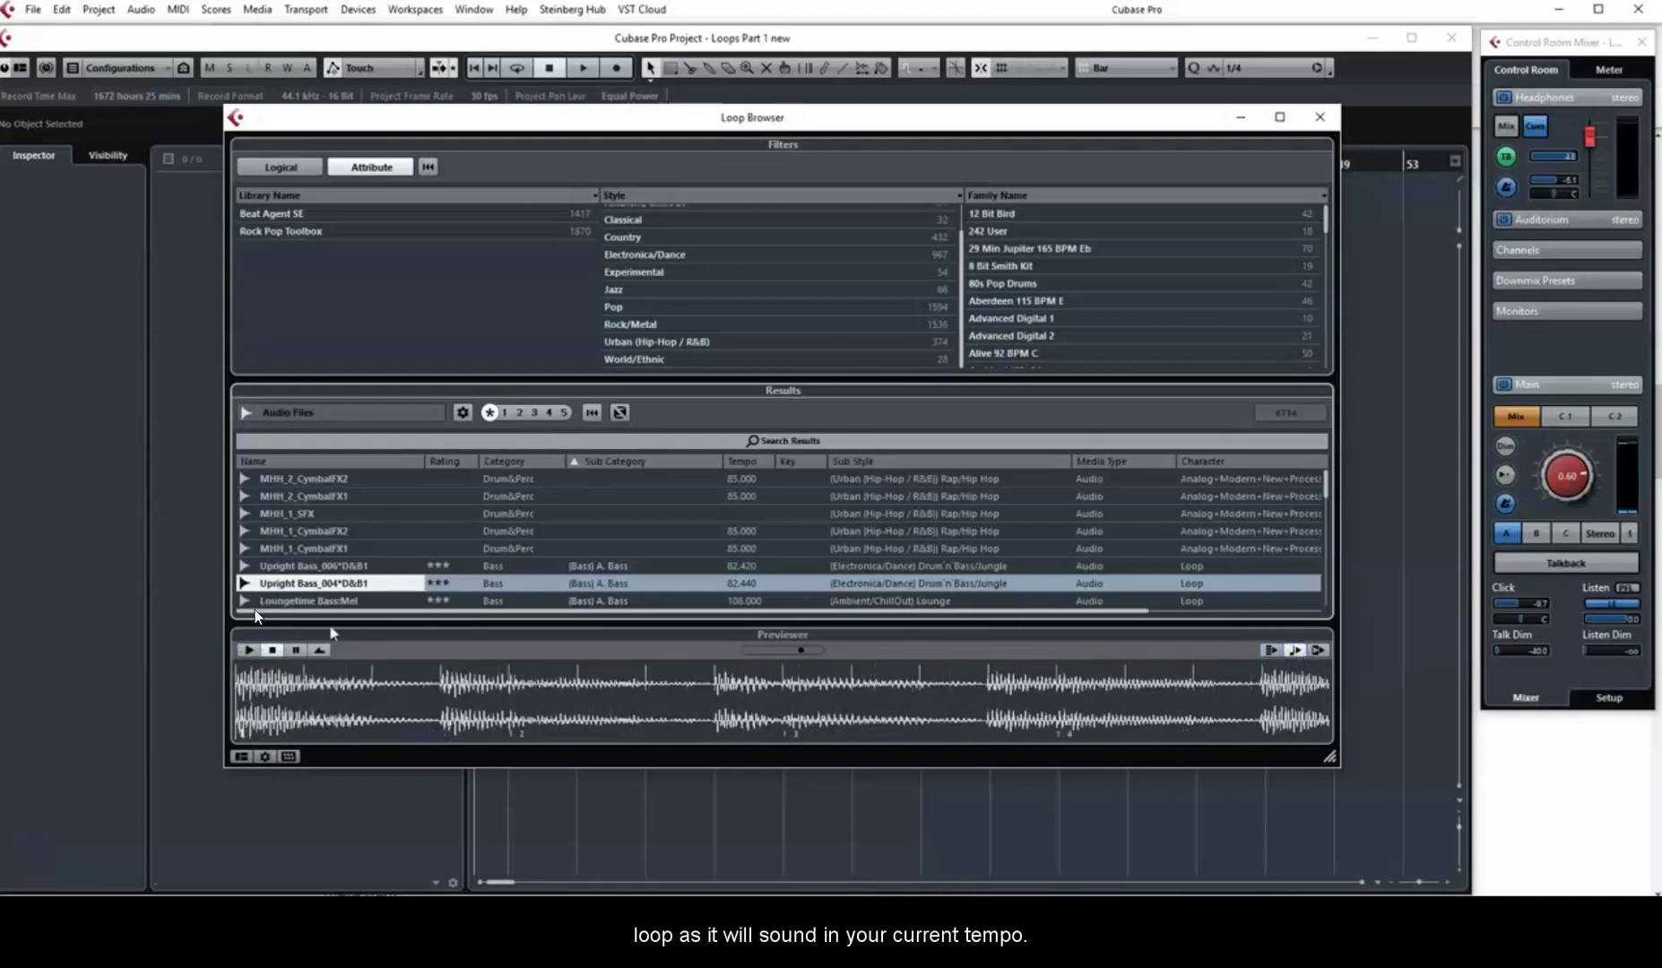
pyautogui.click(248, 650)
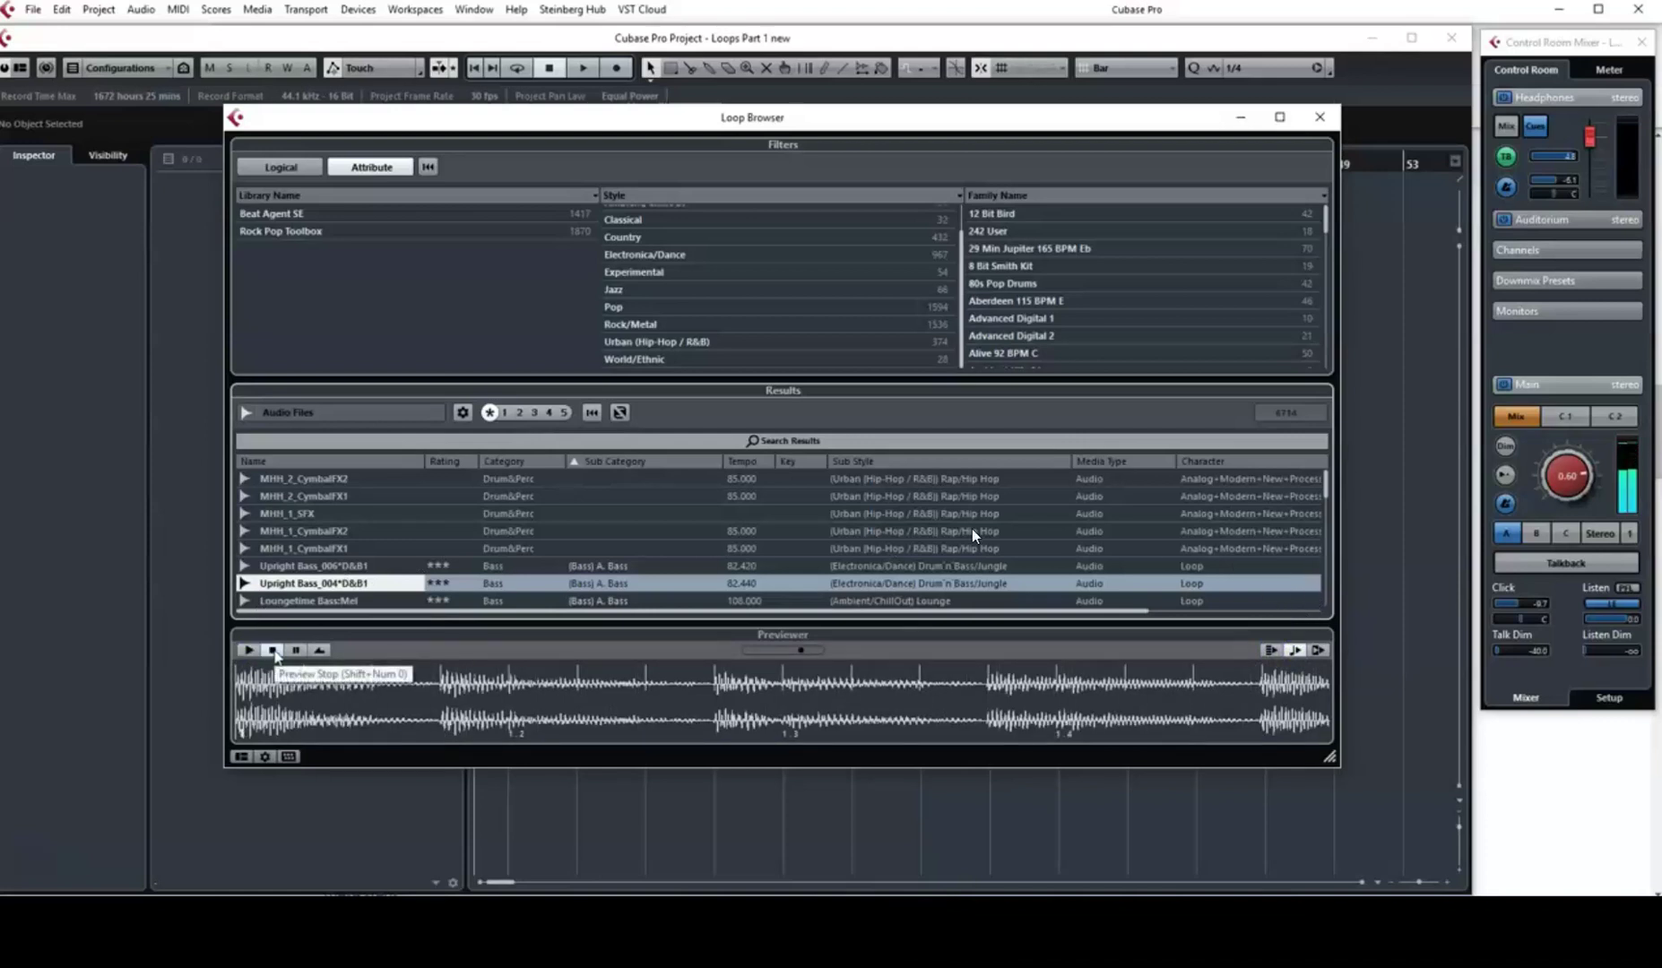
pyautogui.click(273, 651)
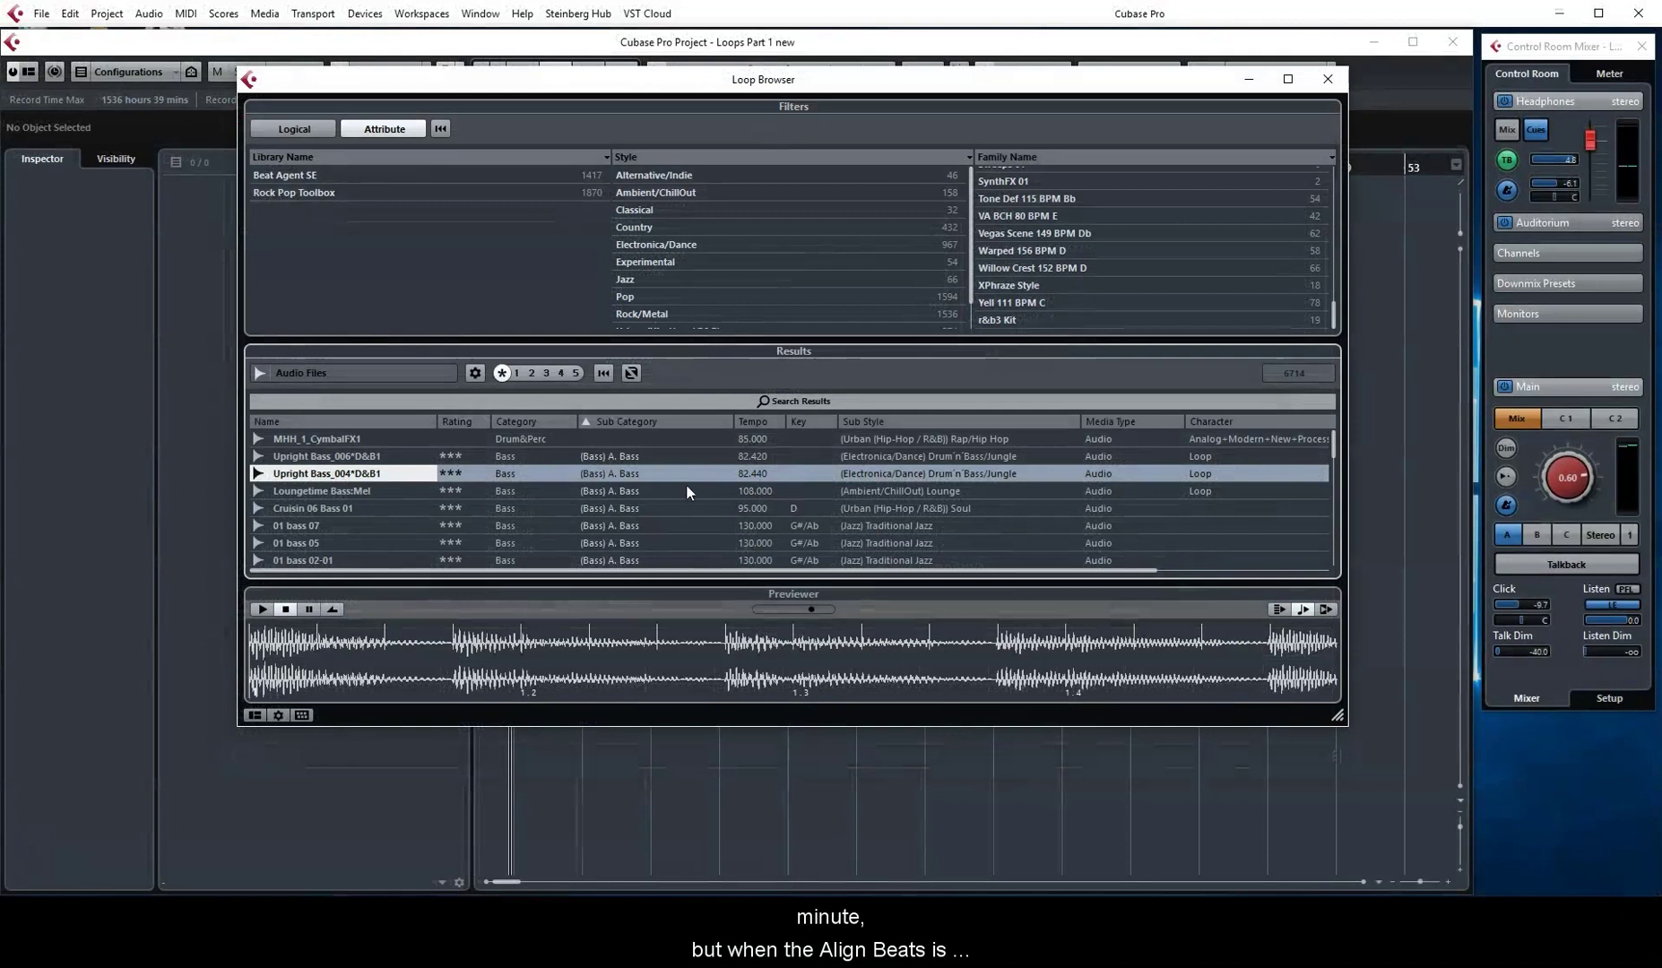
pyautogui.click(260, 610)
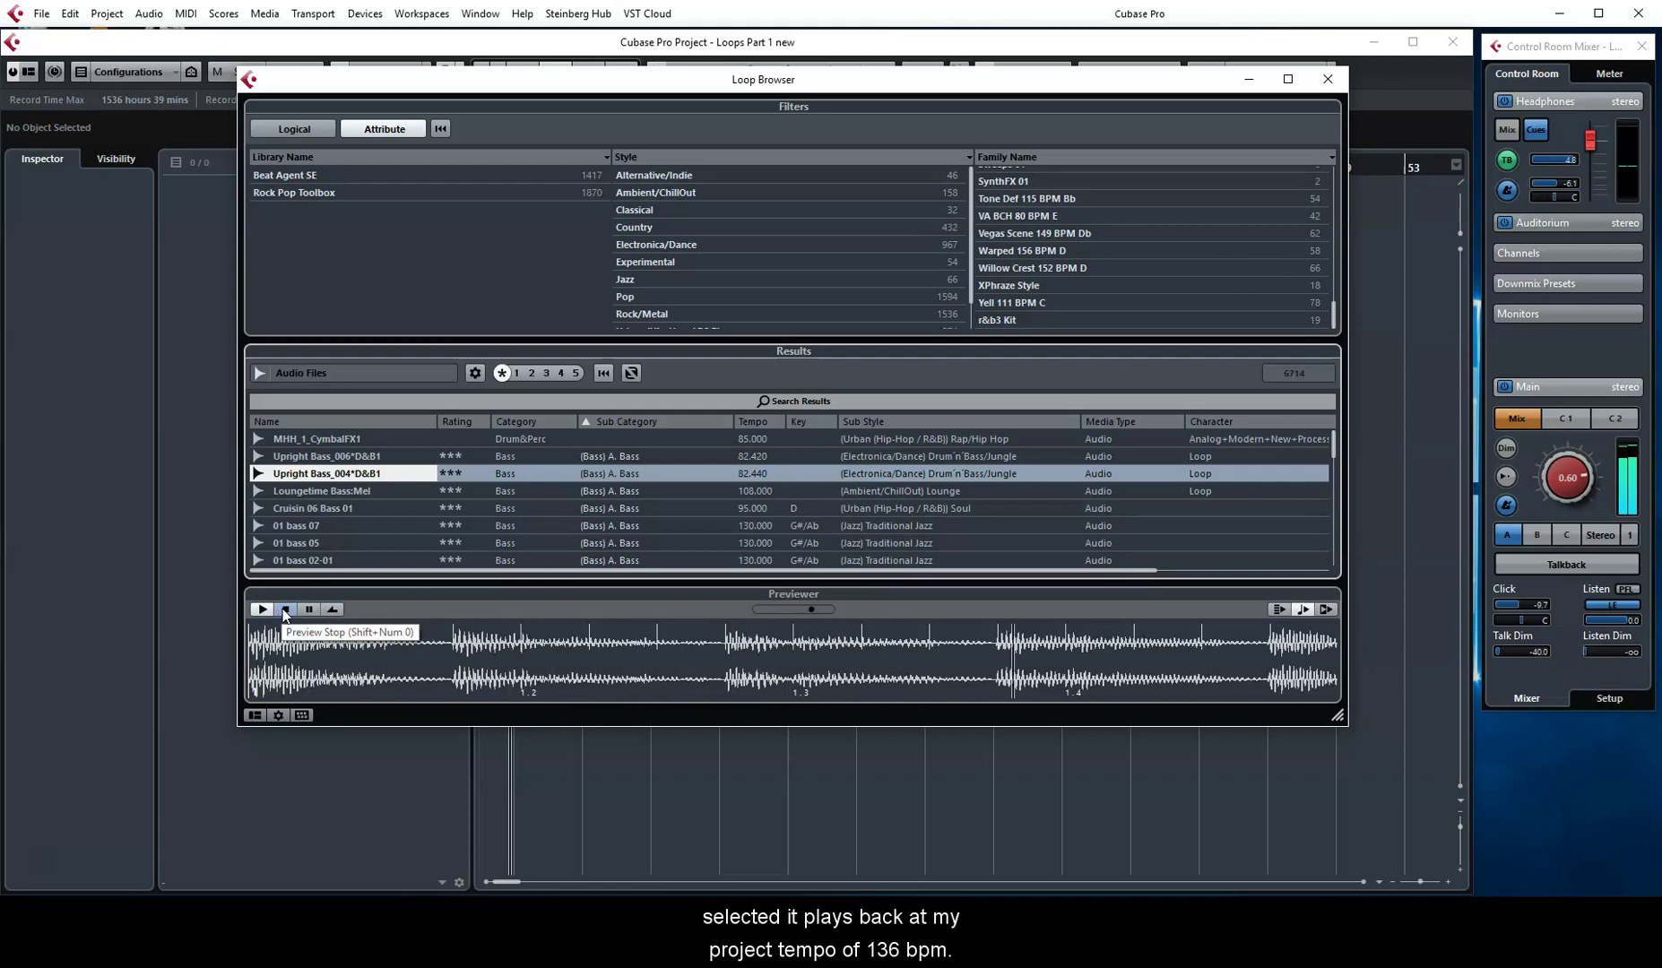
pyautogui.click(286, 611)
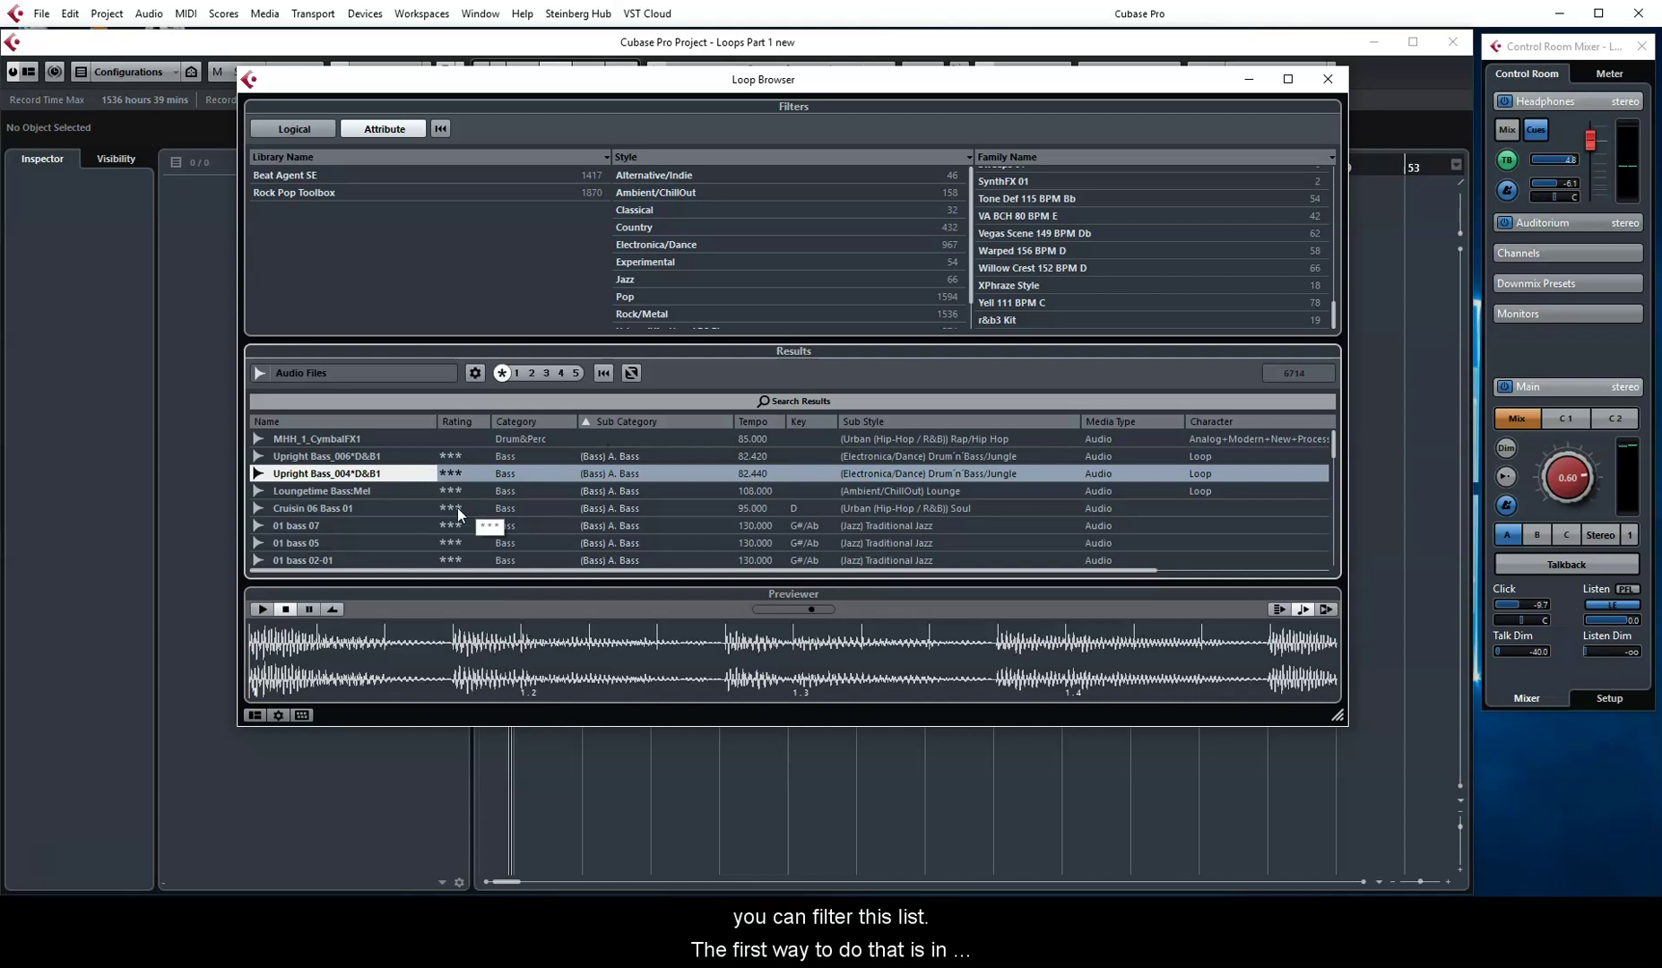
# - Add MIDI Files and MIDI Loops alongside Audio Files in the Loop Browser's media types
pyautogui.click(334, 376)
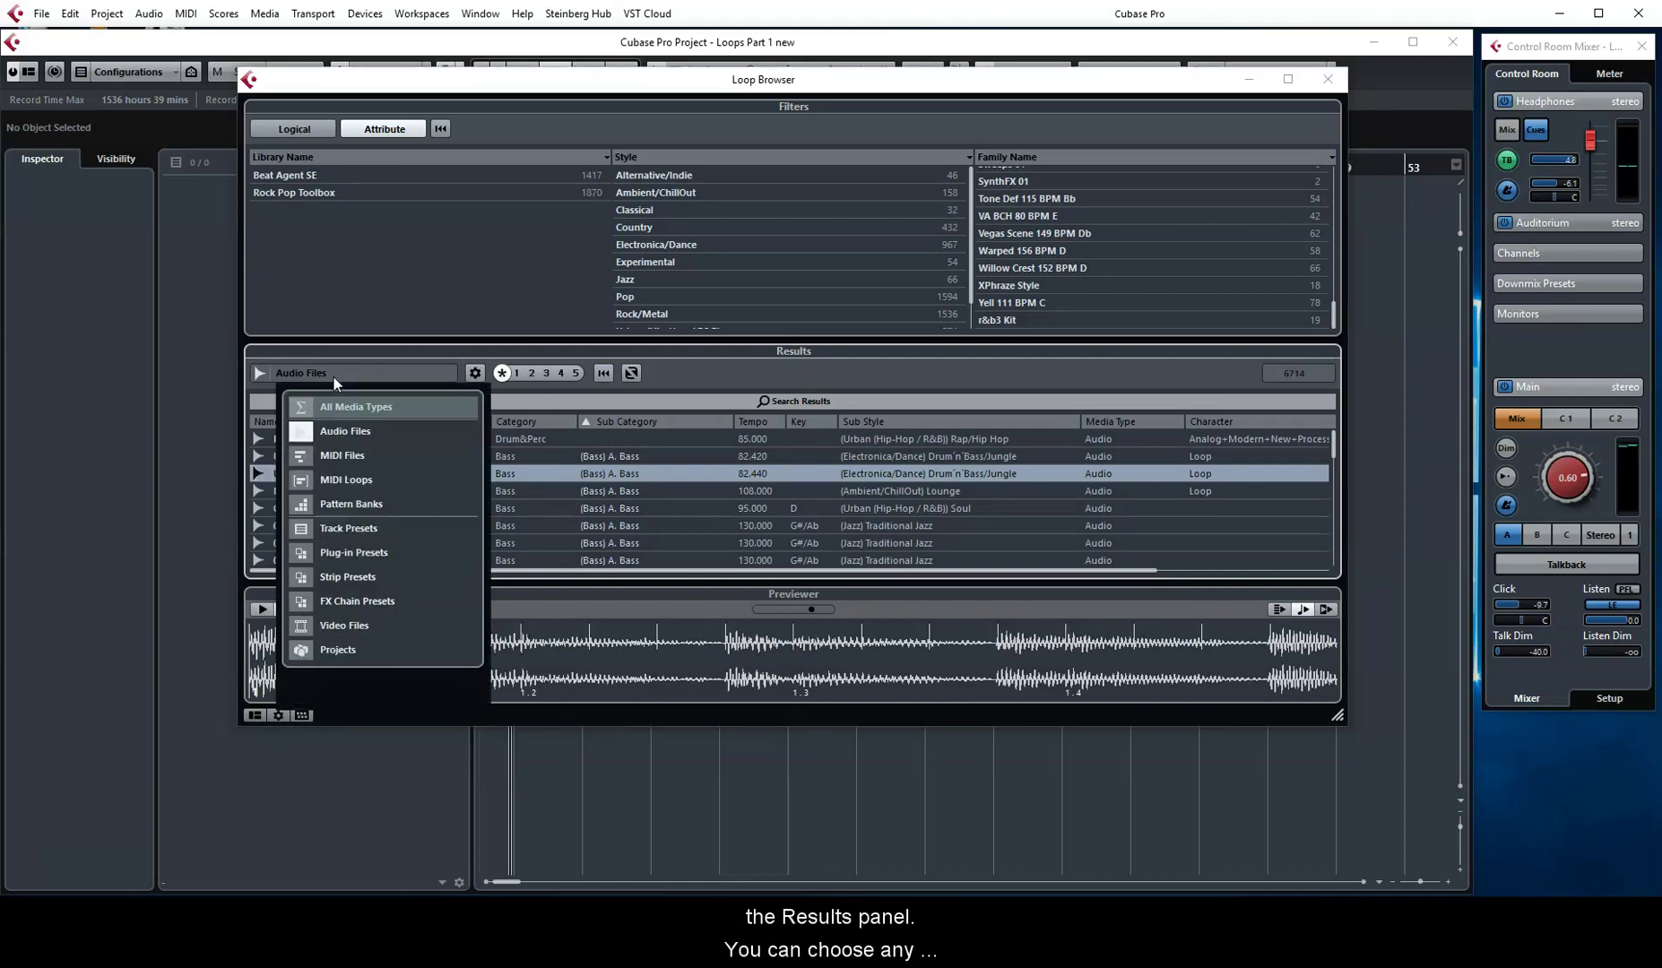
pyautogui.click(352, 455)
pyautogui.click(355, 479)
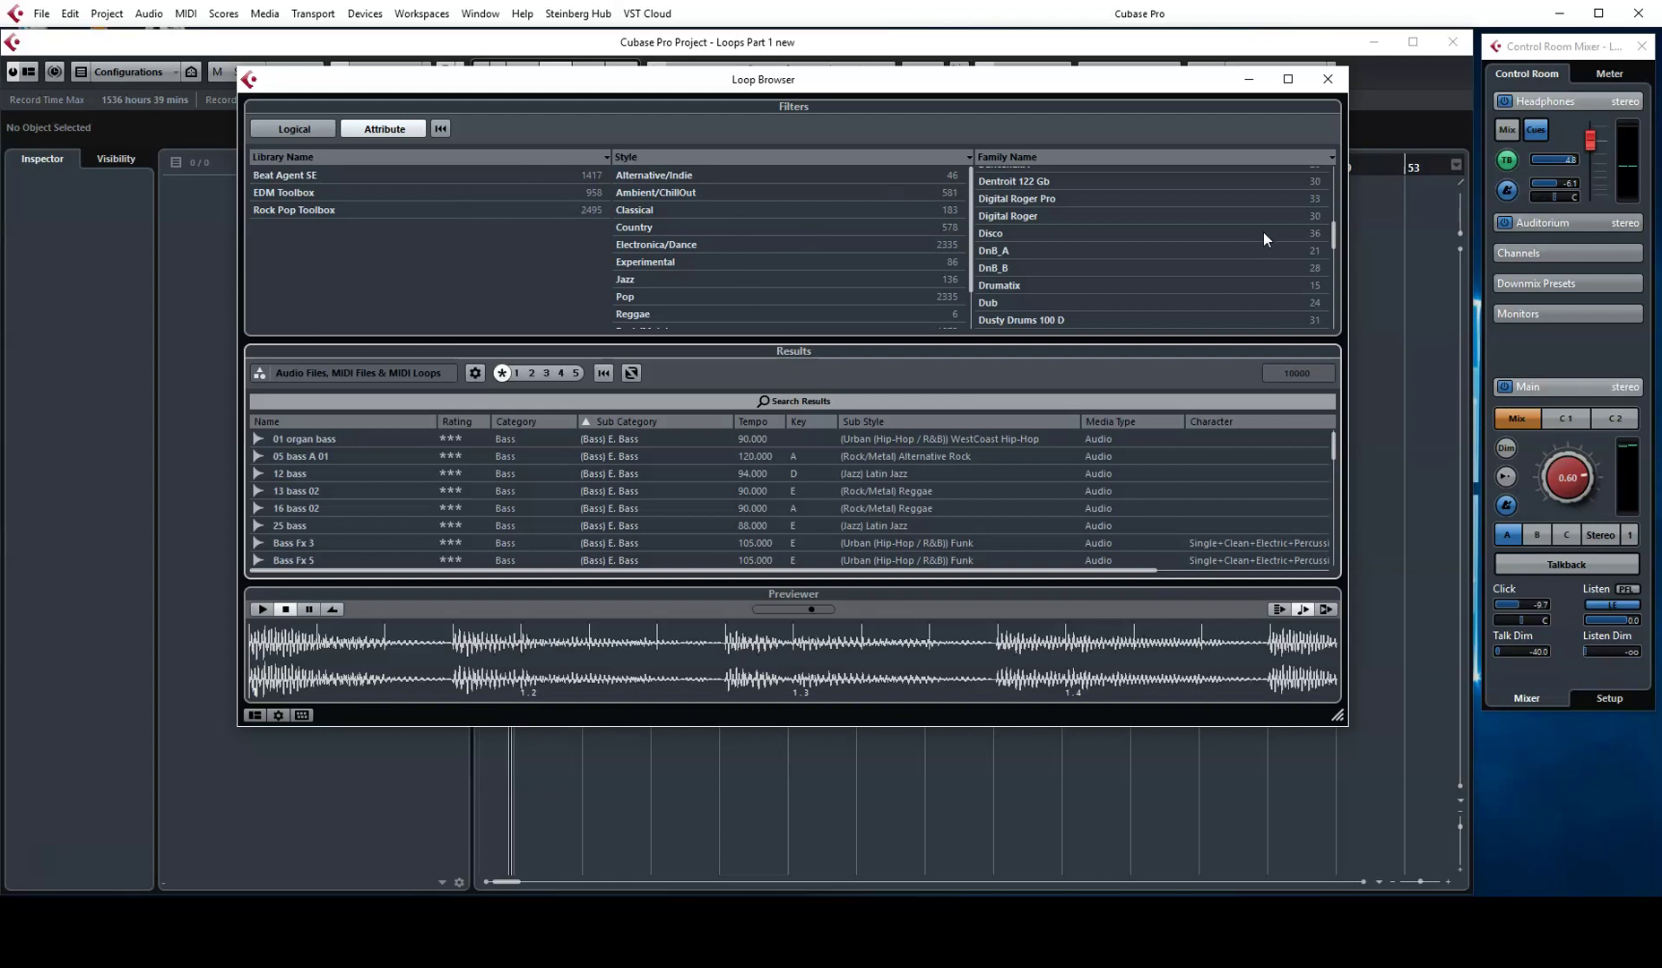
# - Filter loops to Pop style and the Pacific Pool 119 BPM D family, then browse the 83 results
pyautogui.click(647, 297)
pyautogui.scroll(3, 1068, 235)
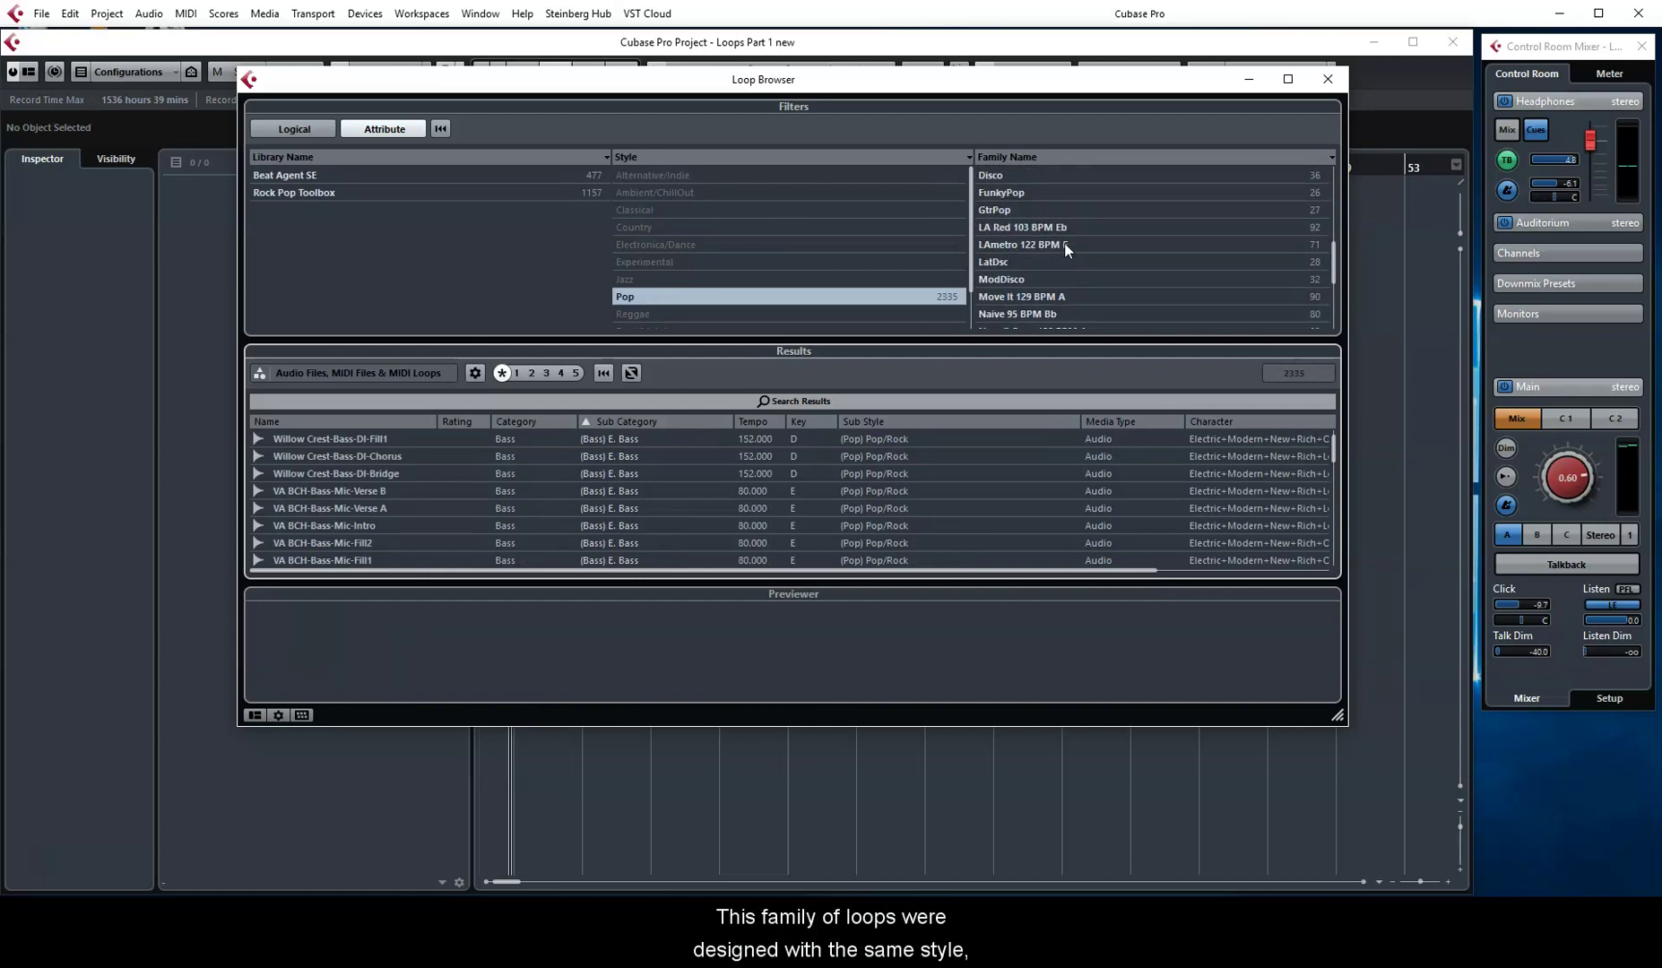
pyautogui.scroll(-2, 1037, 279)
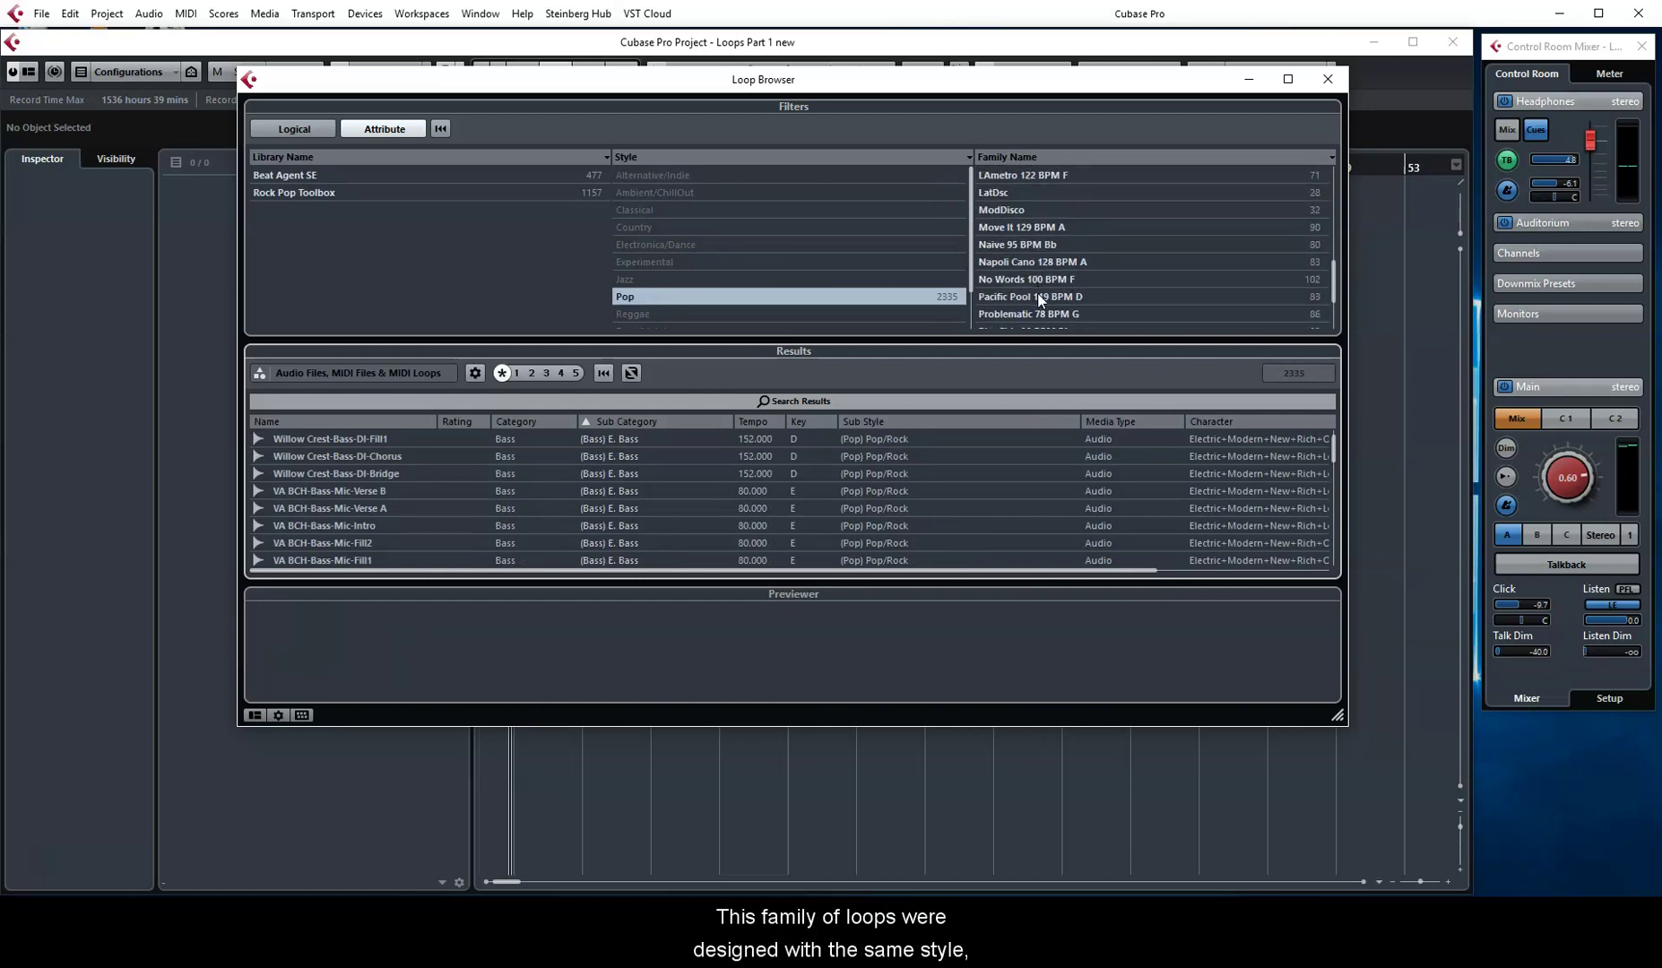
pyautogui.click(1040, 299)
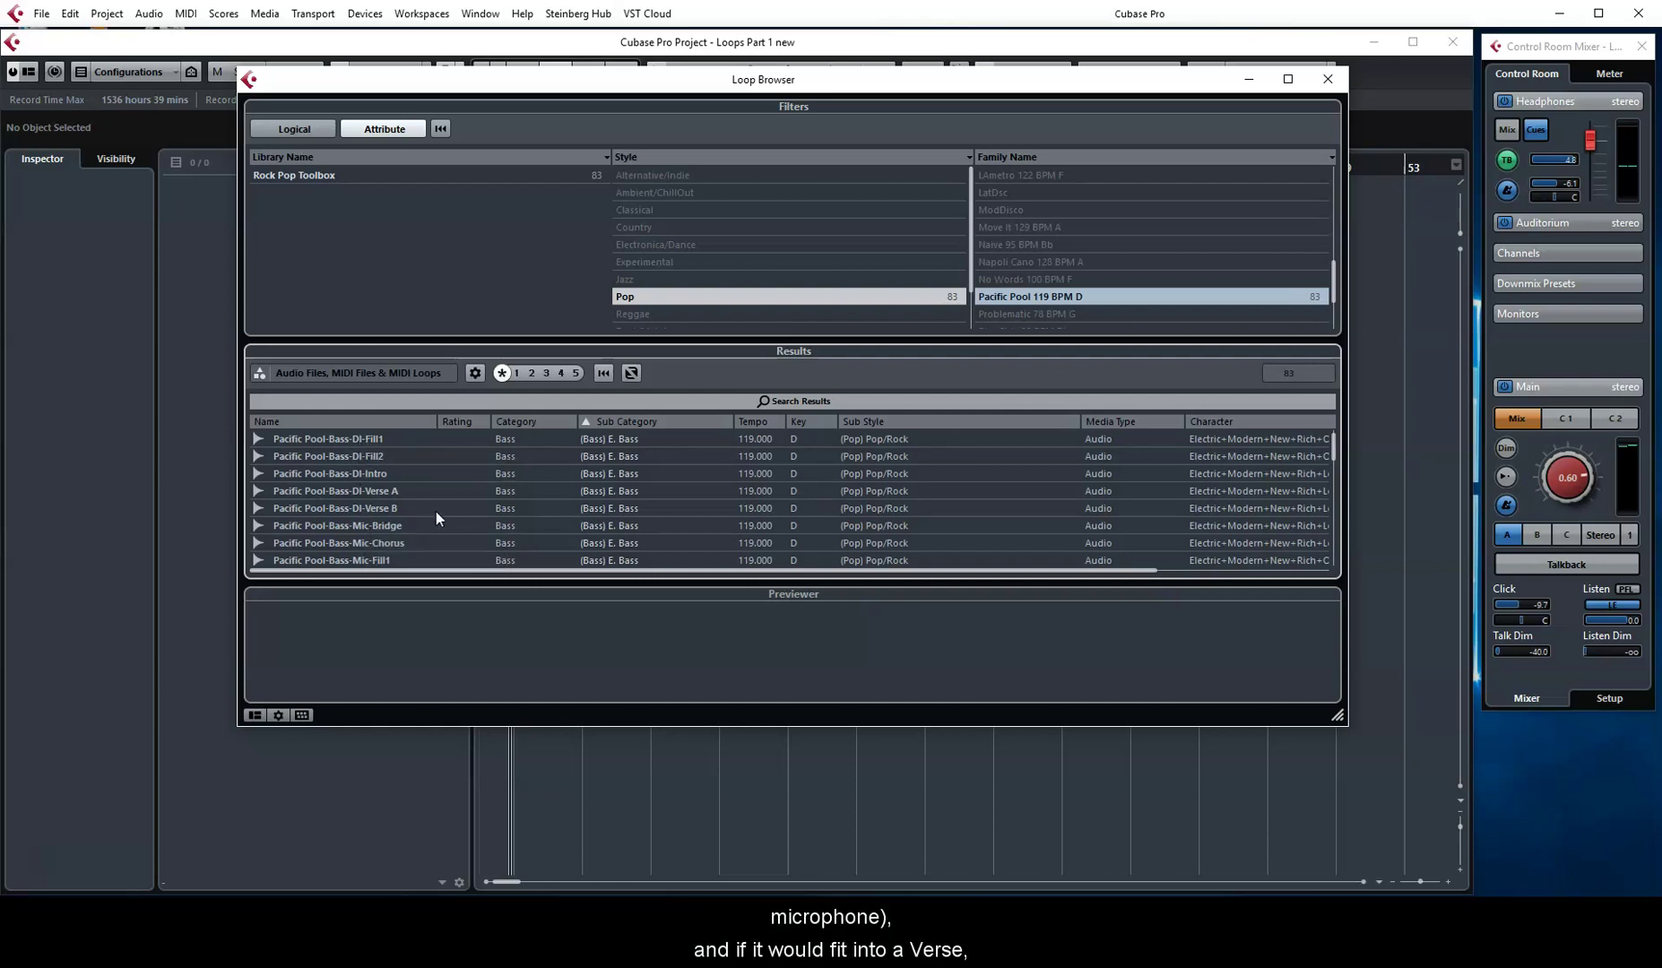
pyautogui.scroll(-2, 436, 512)
pyautogui.scroll(-1, 436, 512)
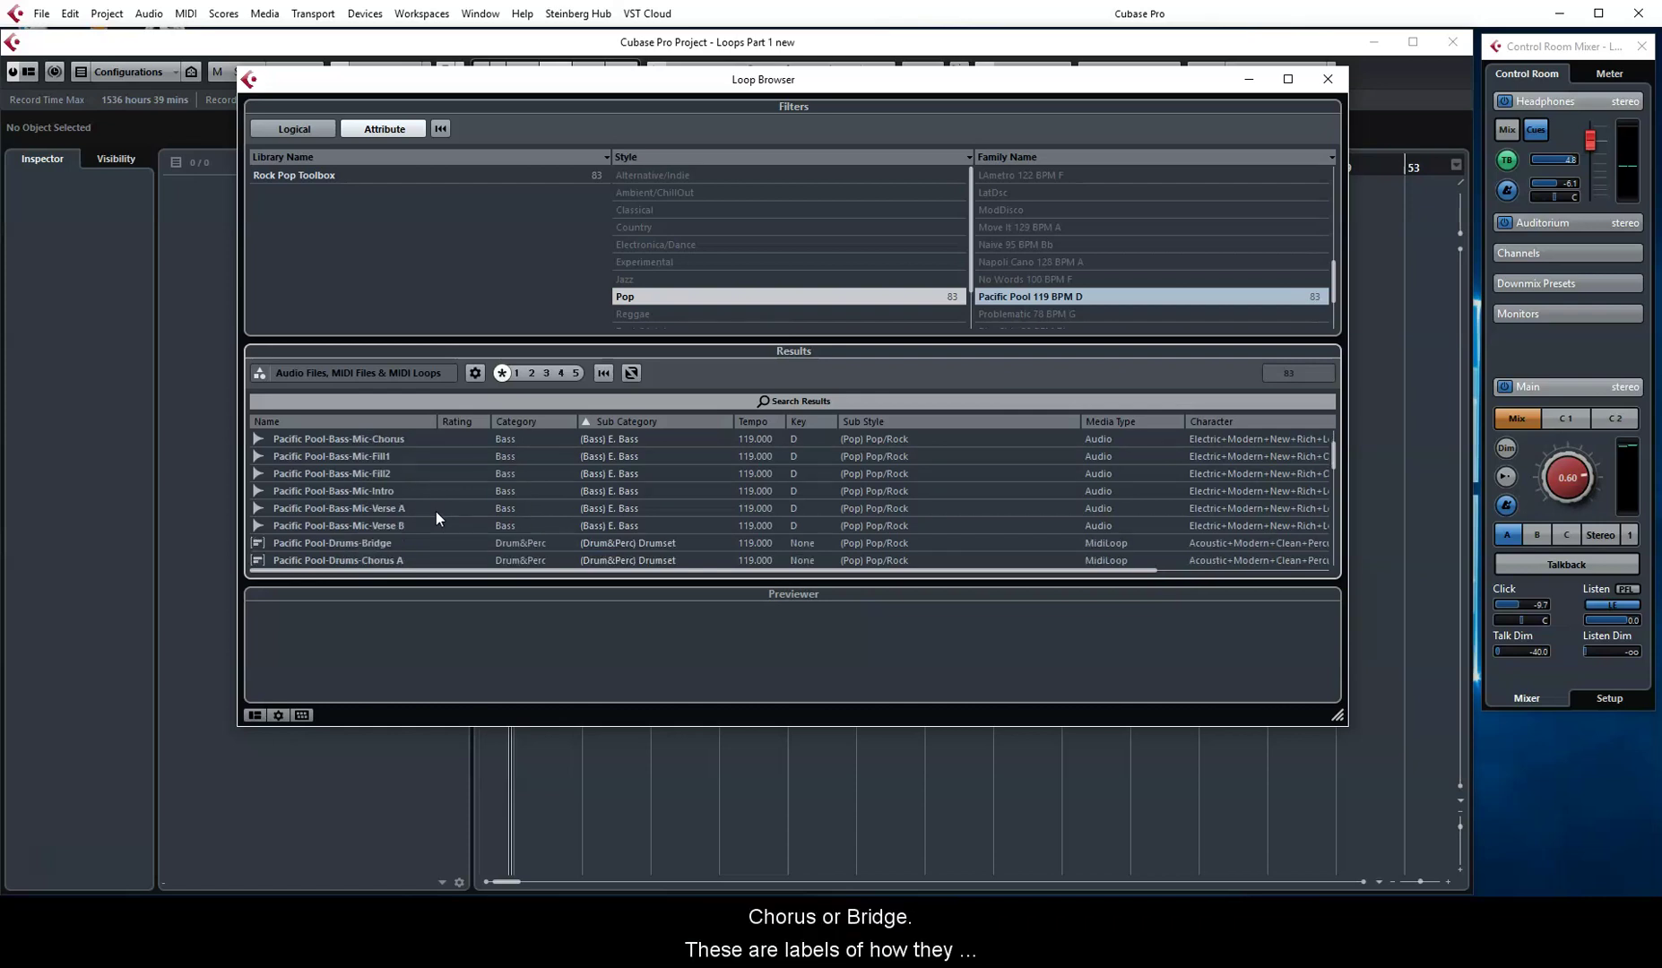
pyautogui.scroll(-3, 436, 512)
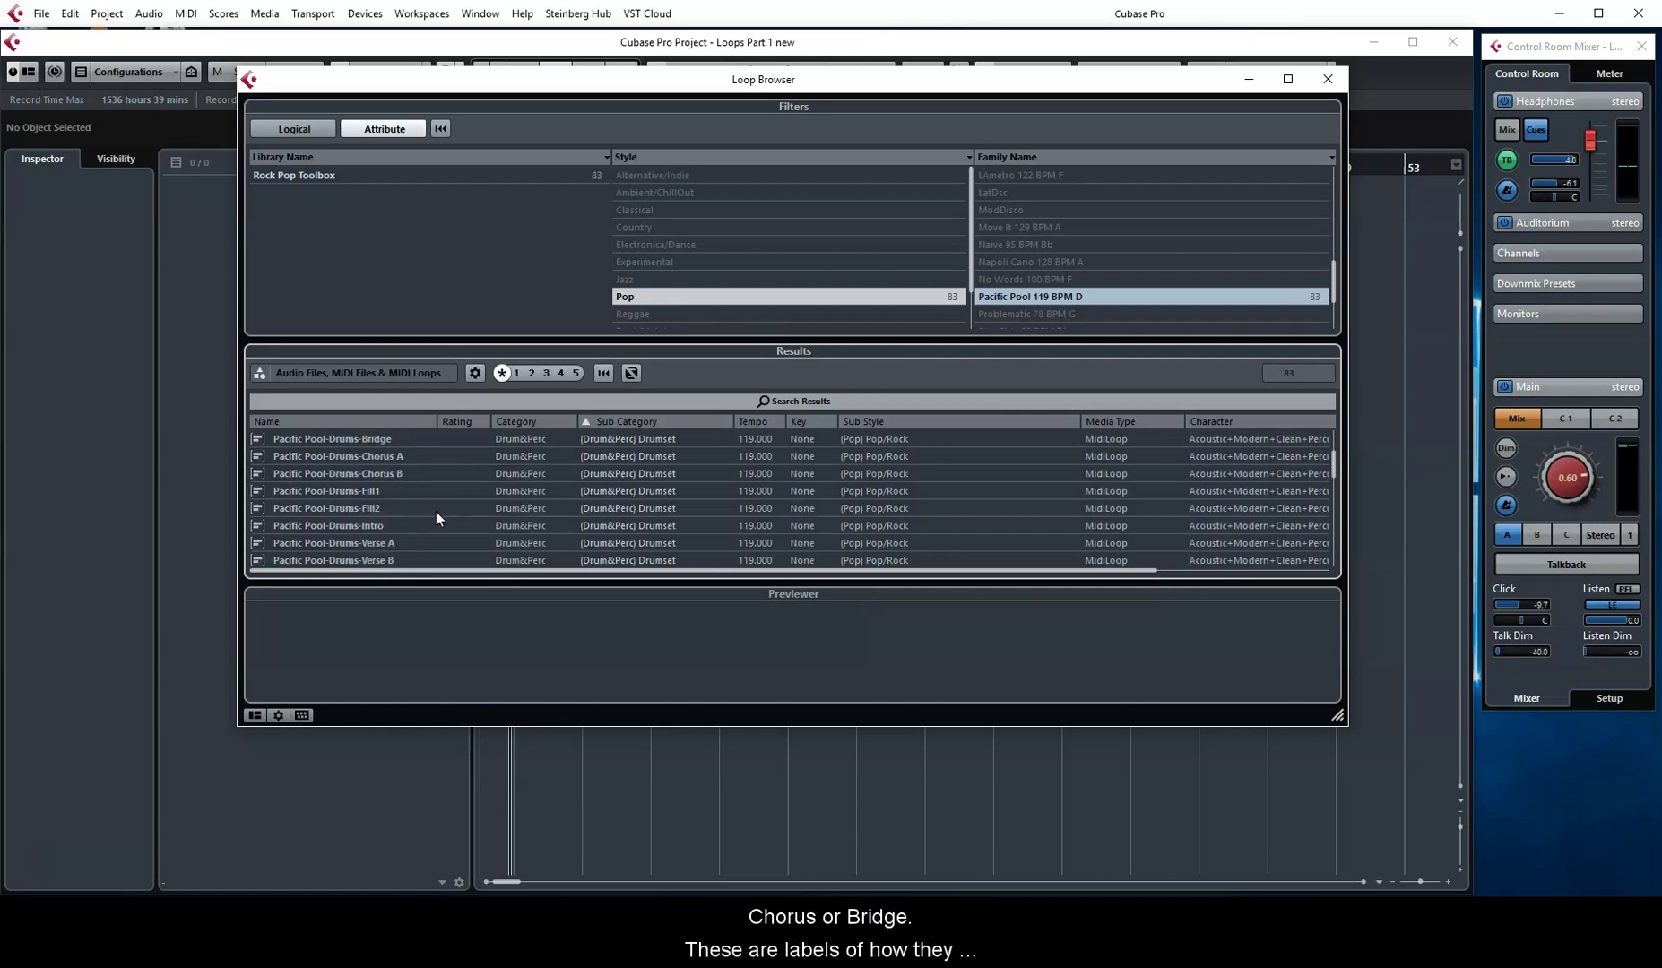
pyautogui.scroll(-1, 437, 519)
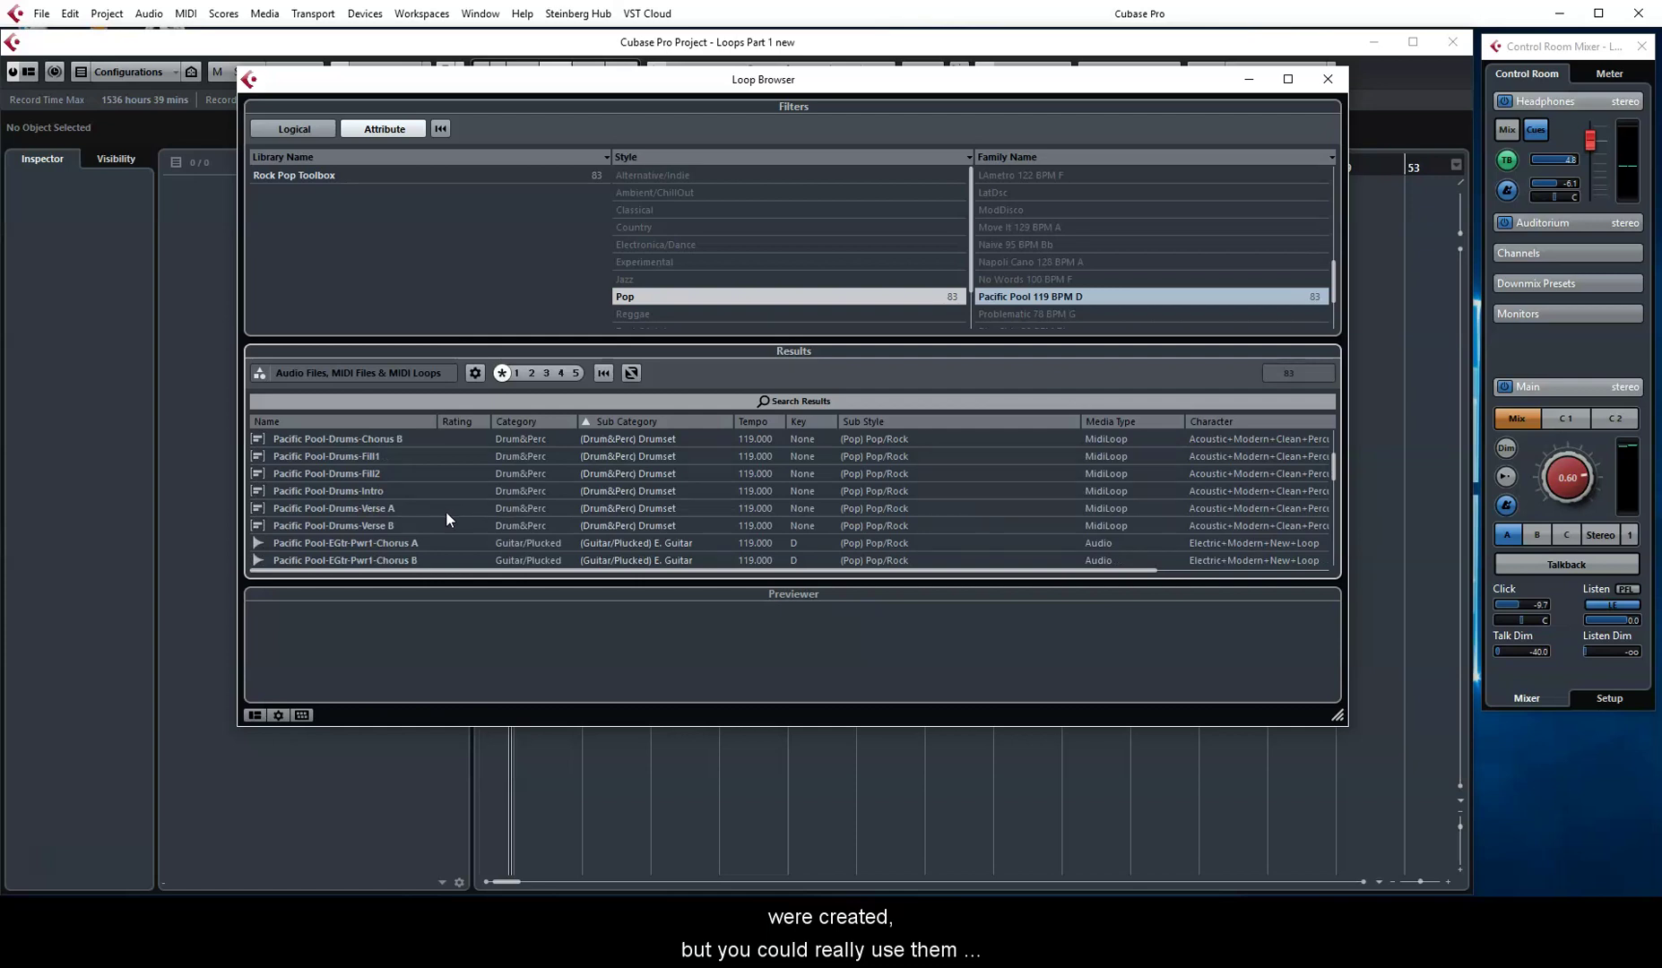
pyautogui.scroll(-3, 433, 509)
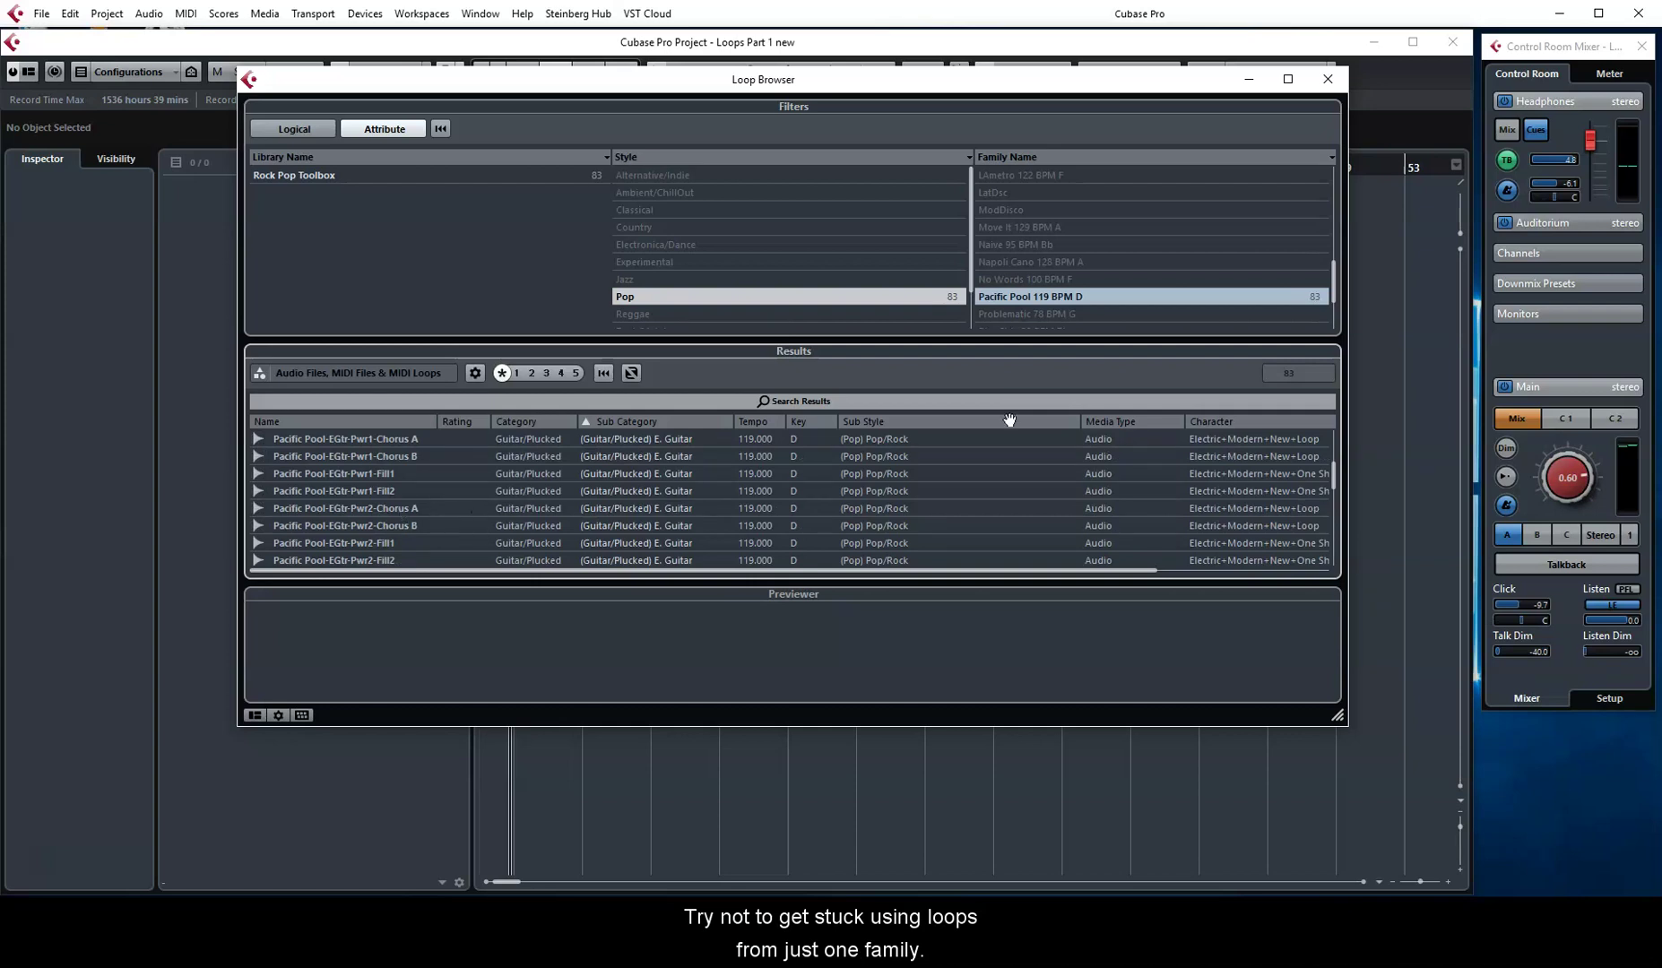
# - Deselect the Pacific Pool 119 BPM D family to list all 2335 Pop loops
pyautogui.click(1093, 296)
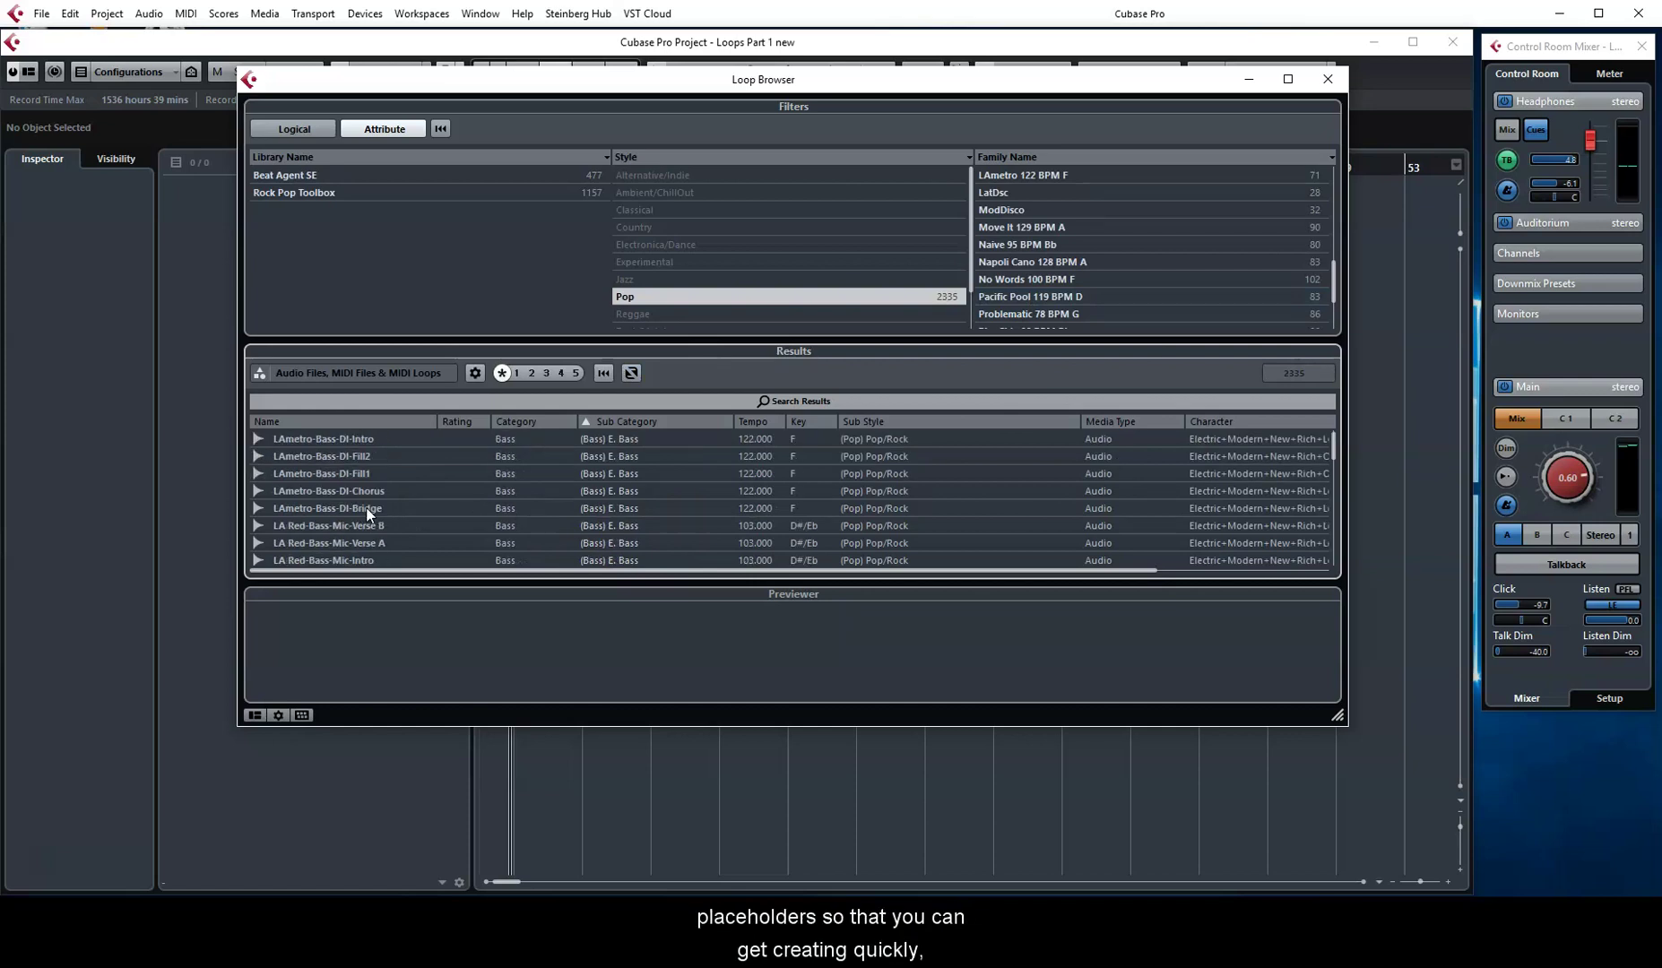
pyautogui.scroll(-5, 357, 516)
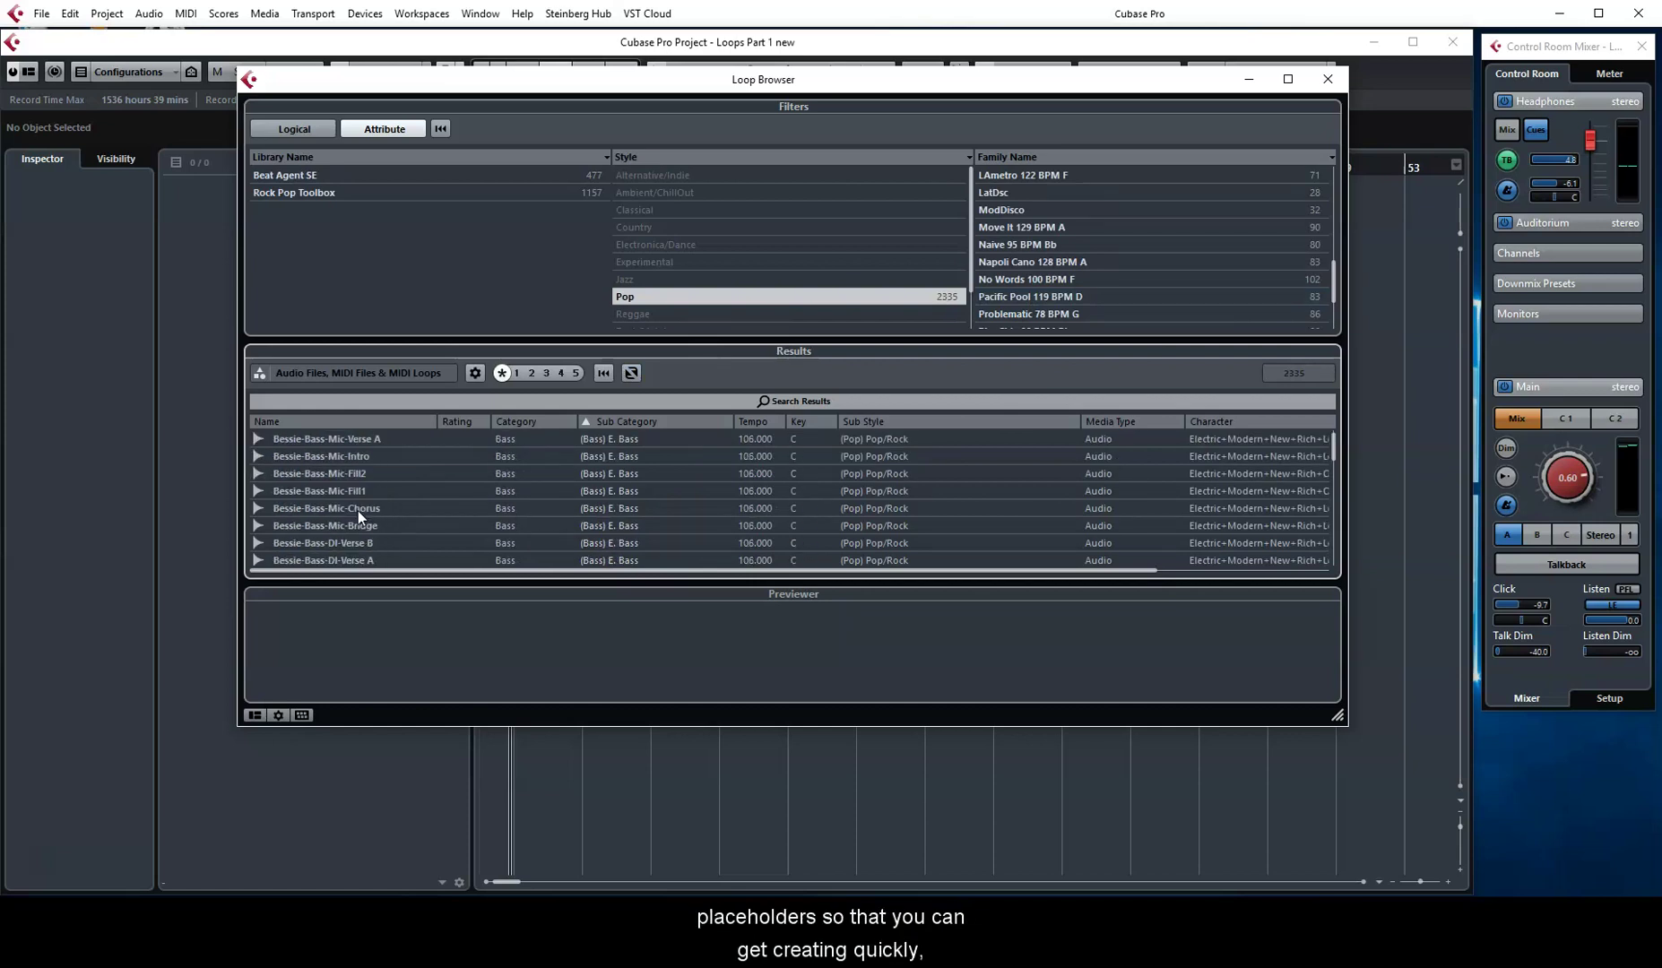
pyautogui.scroll(3, 357, 510)
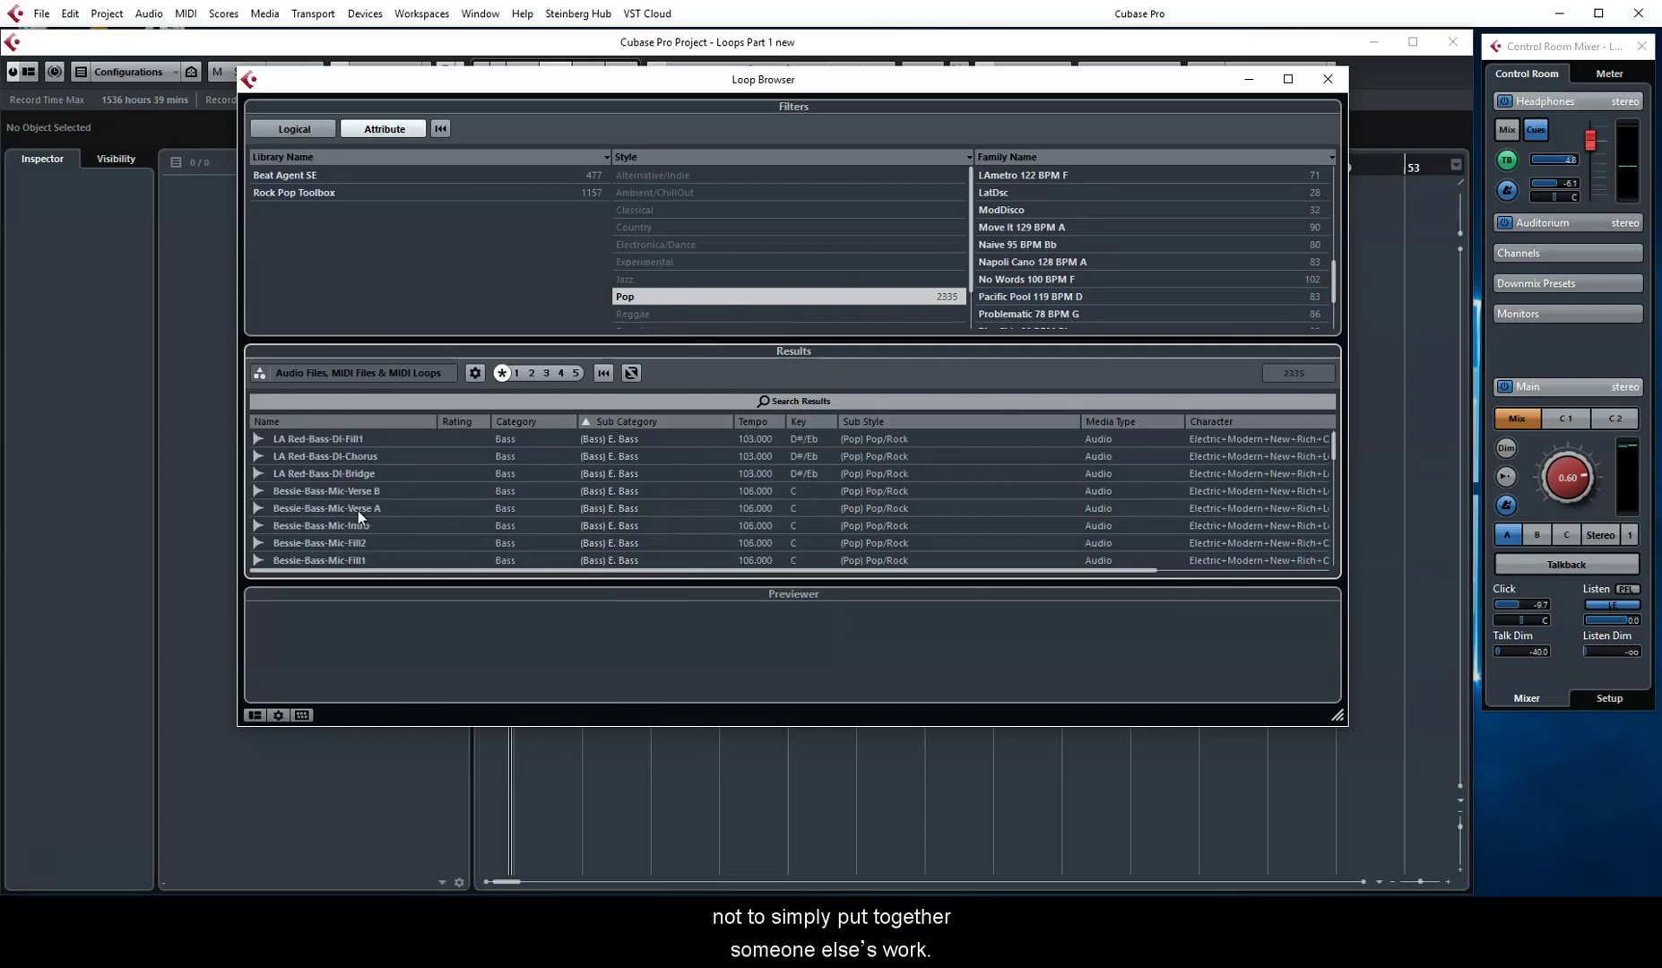